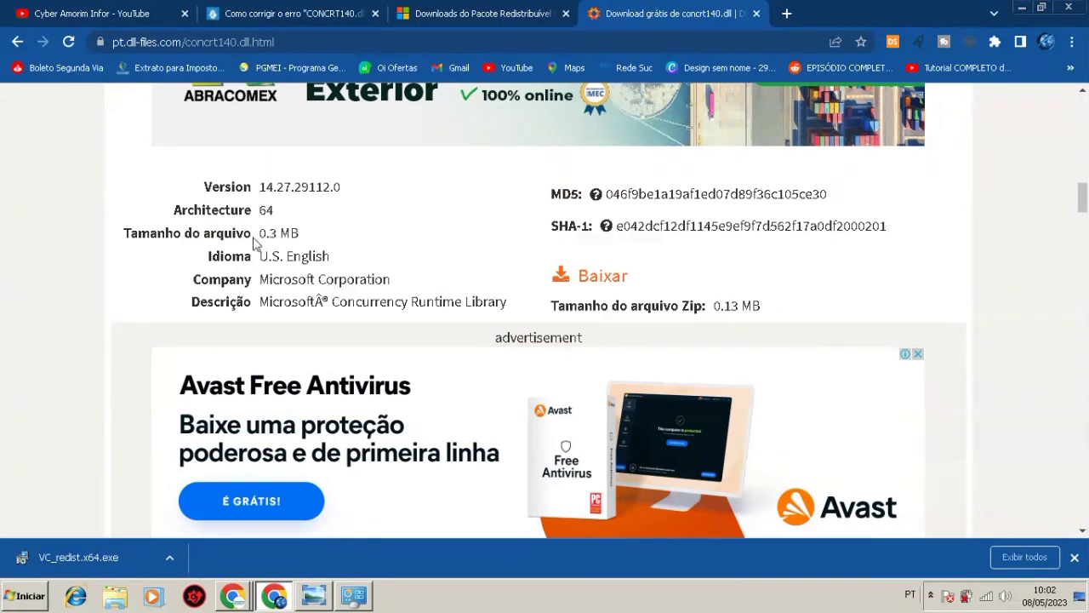
Step: Find the 32-bit build of concrt140.dll, version 14.24.28127.4, and download it, dismissing the advertisement
left_click_drag(177, 209, 236, 212)
scroll(235, 213, "down", 3)
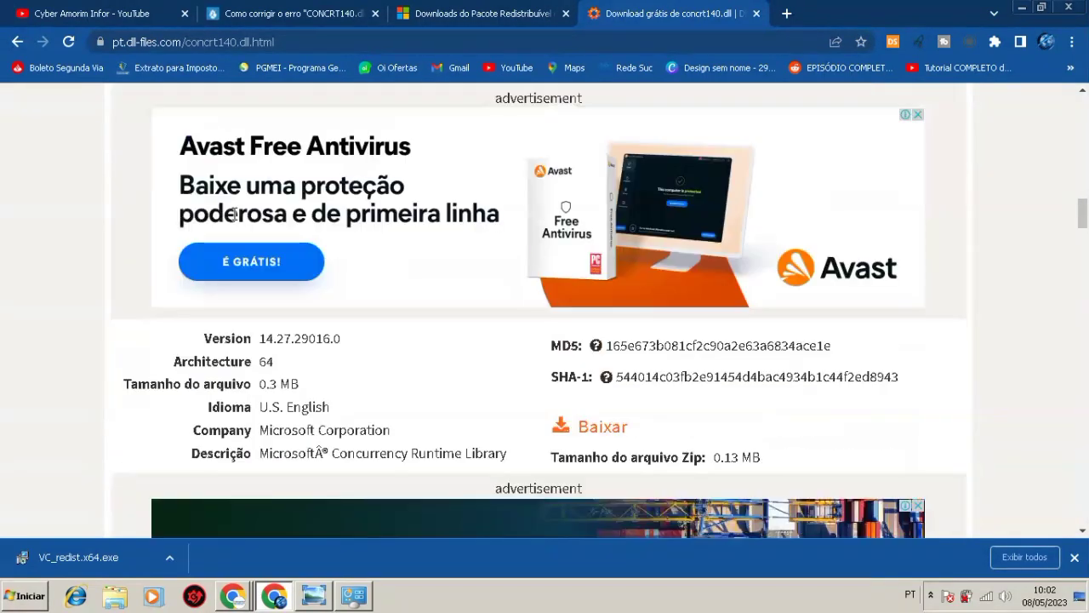
scroll(232, 374, "down", 7)
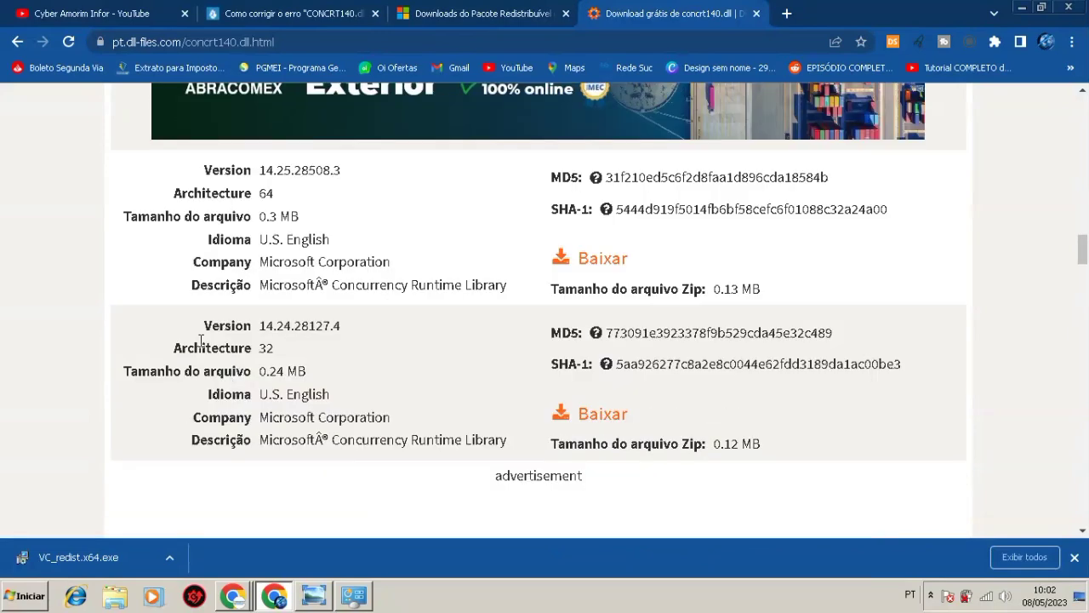
left_click_drag(170, 352, 244, 350)
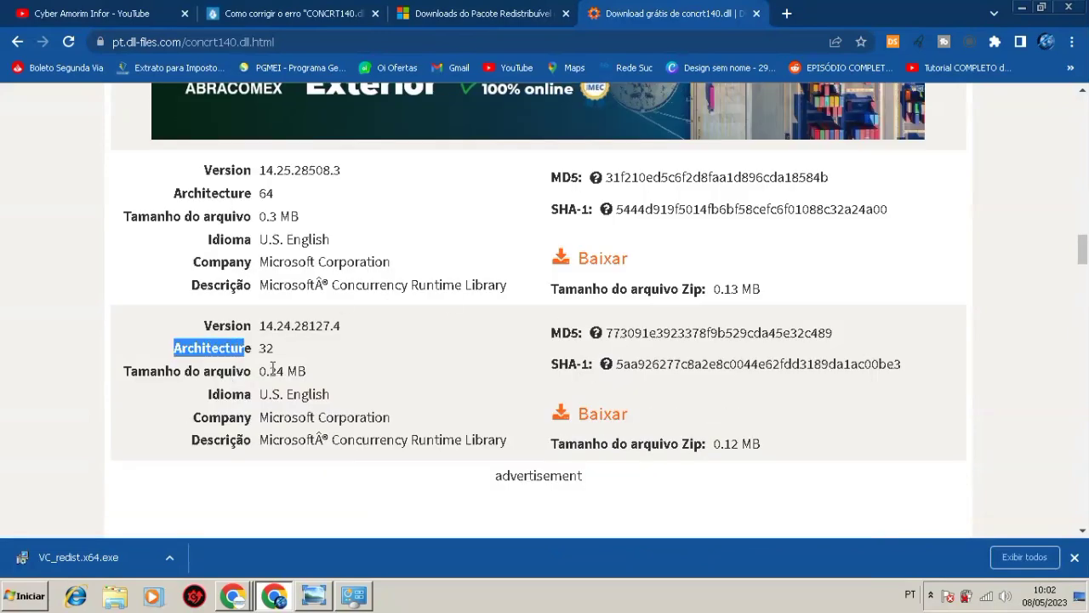
scroll(271, 370, "down", 2)
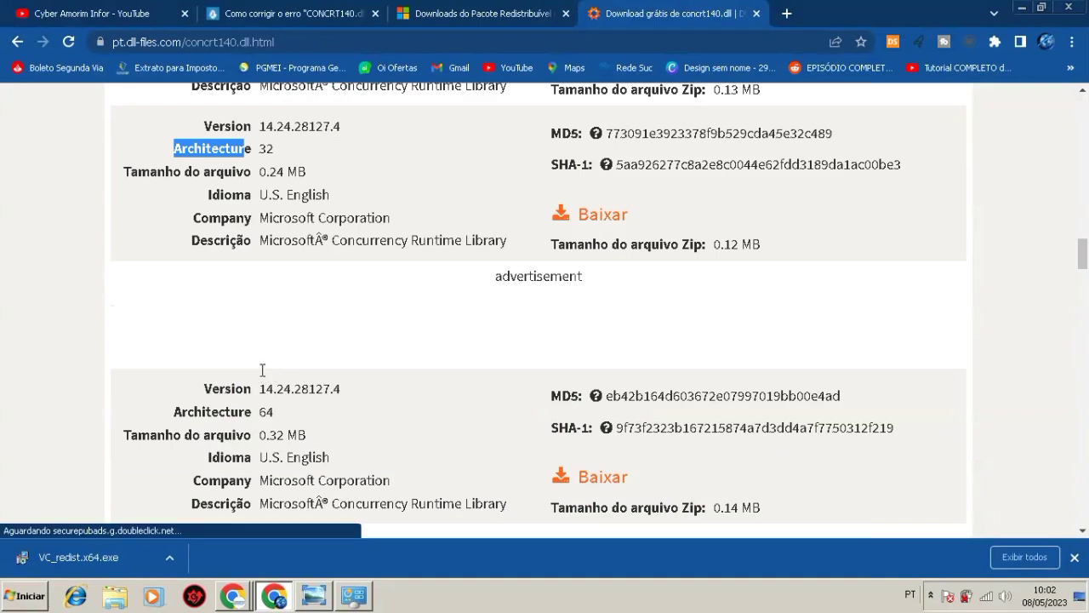
scroll(289, 324, "up", 2)
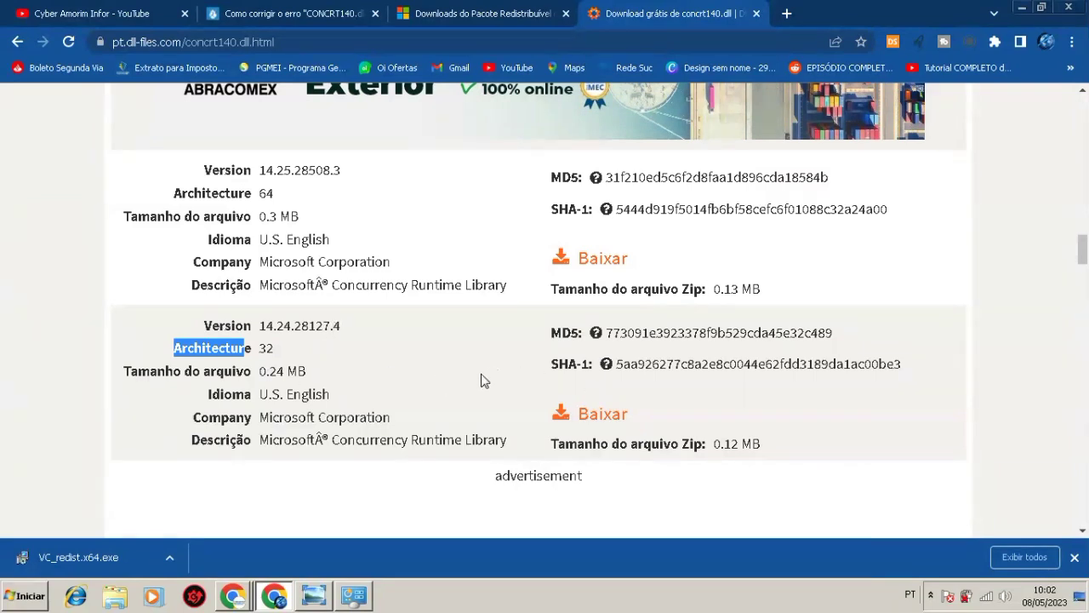
left_click(608, 417)
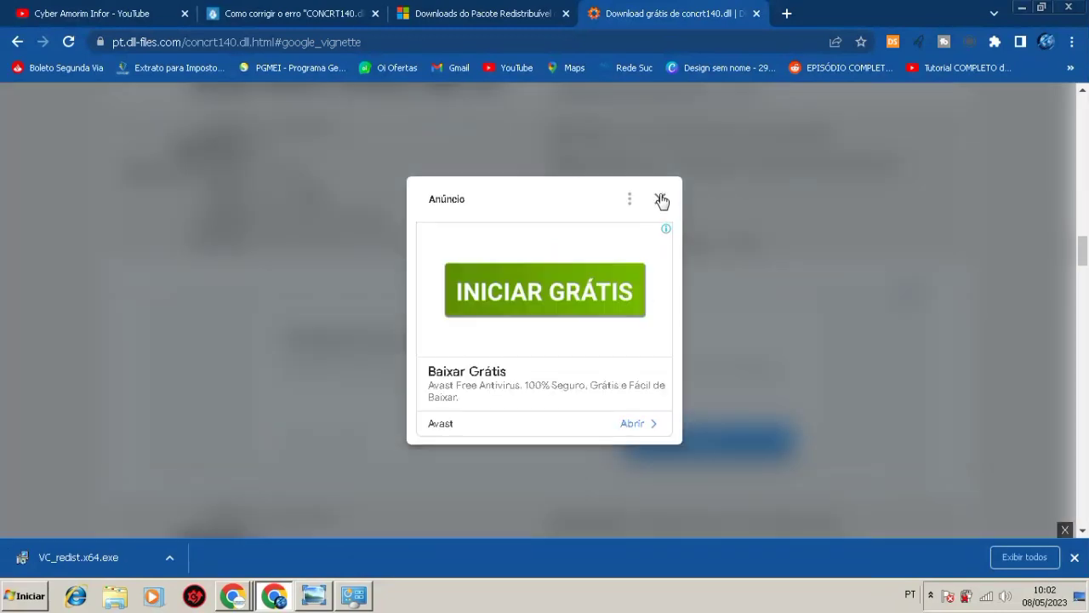
left_click(662, 200)
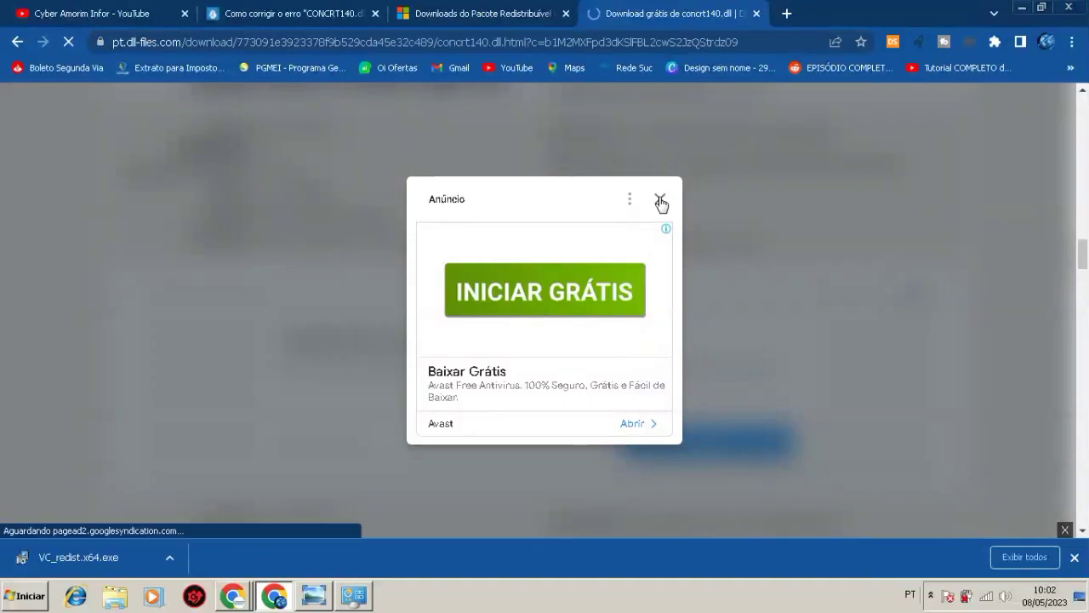
scroll(736, 425, "down", 2)
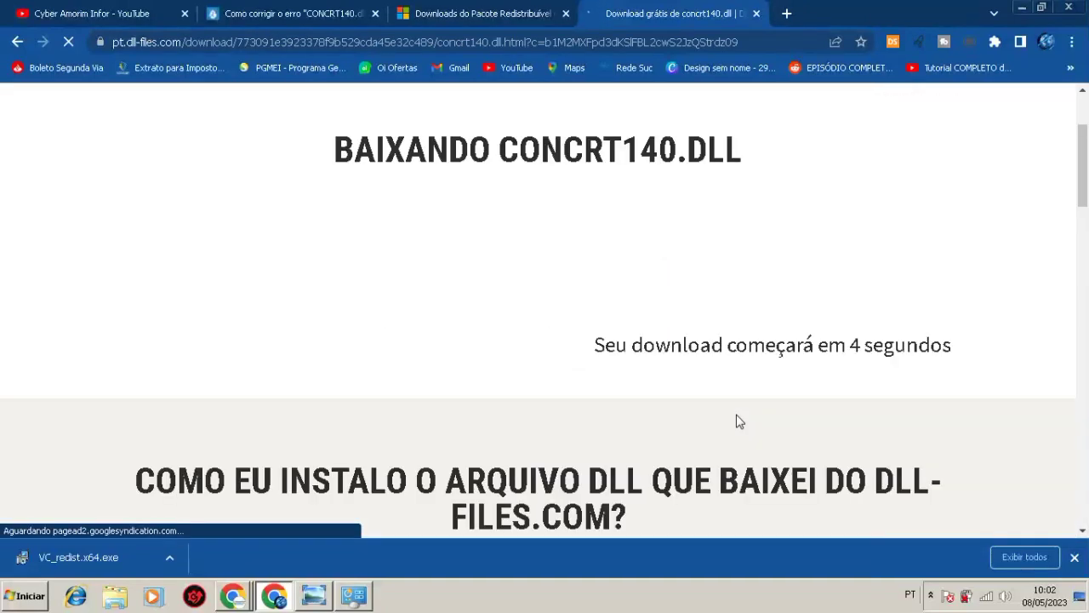
scroll(738, 420, "up", 1)
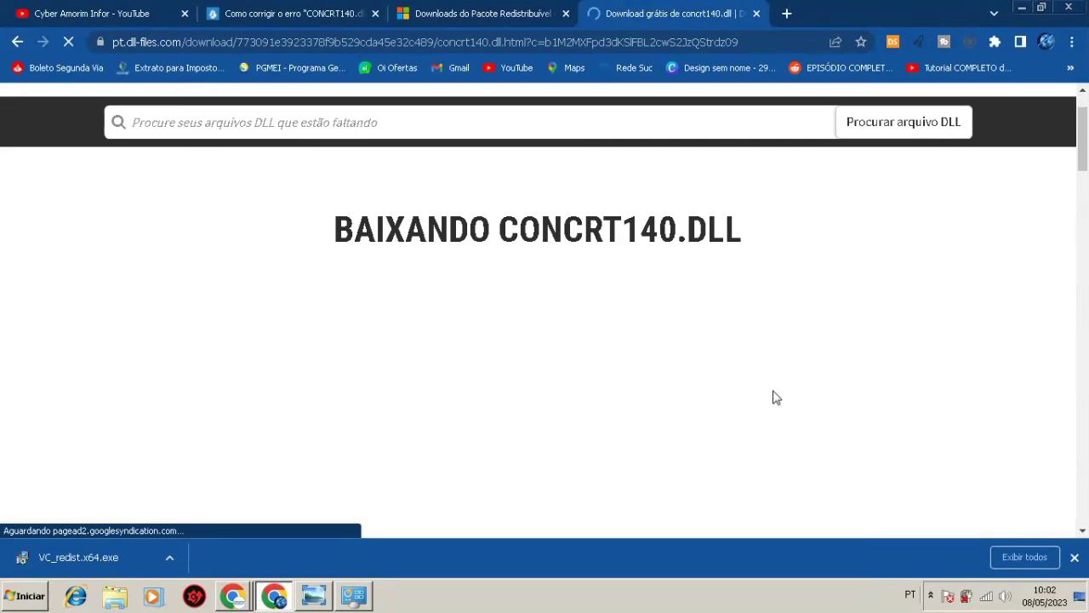
scroll(773, 390, "down", 2)
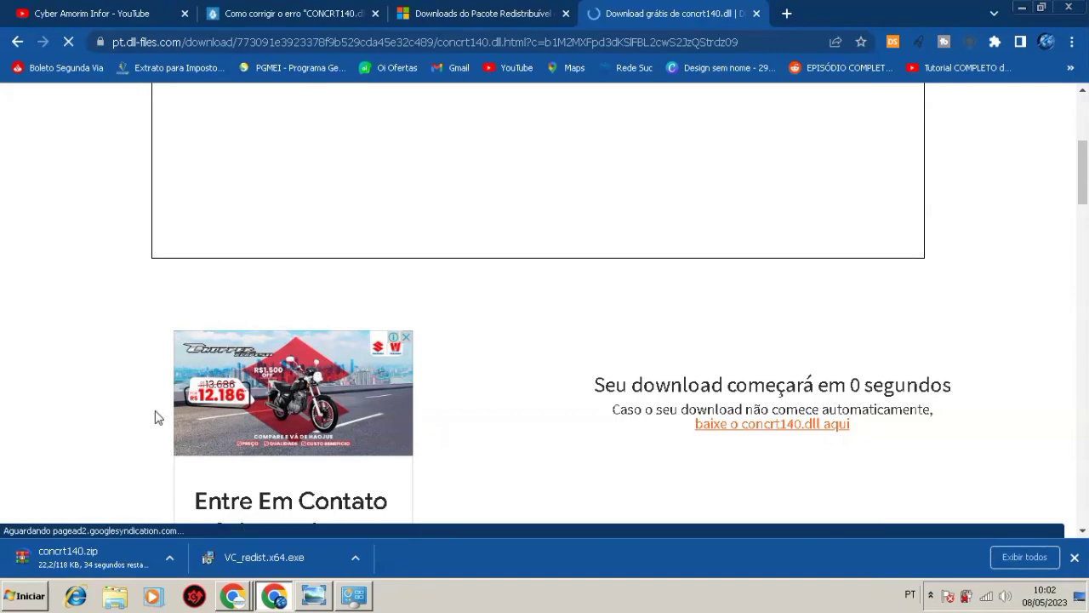
Step: Show the downloaded concrt140.zip in its folder and extract it into a concrt140 folder
scroll(156, 417, "down", 15)
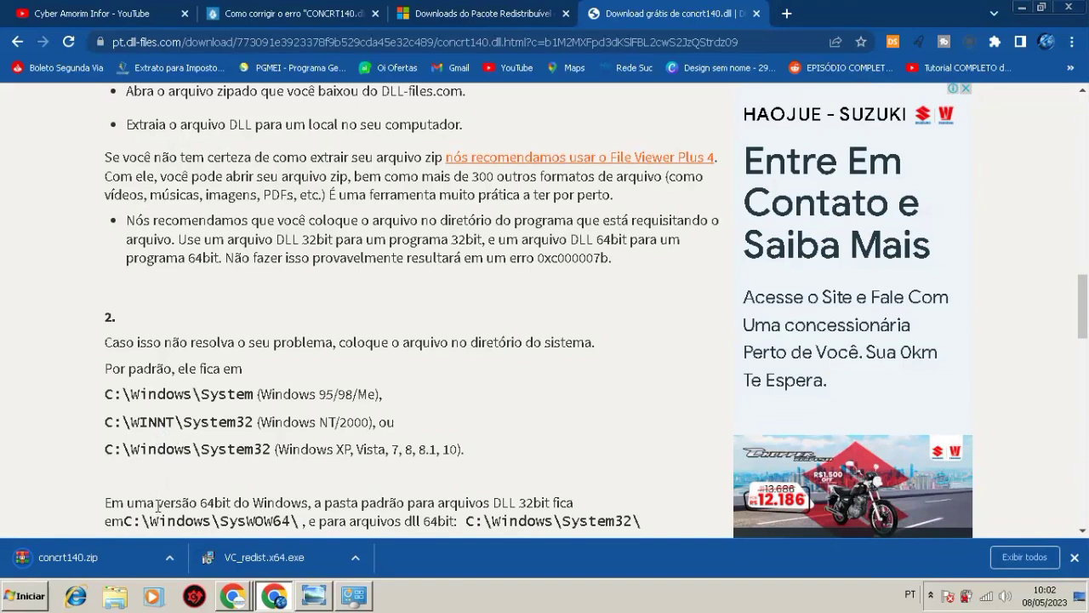
left_click(168, 555)
left_click(255, 509)
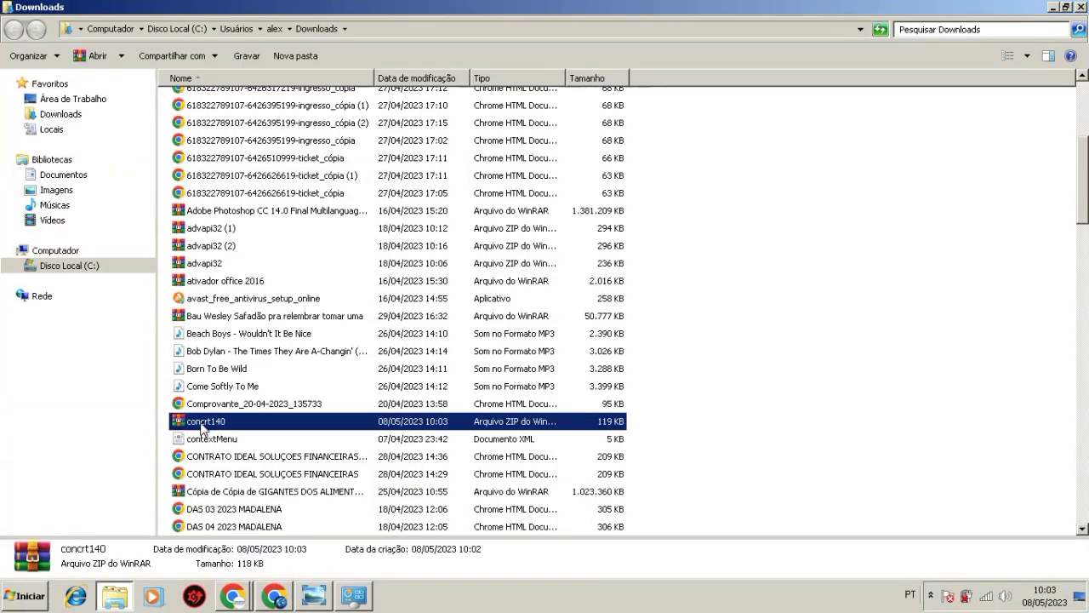
right_click(201, 428)
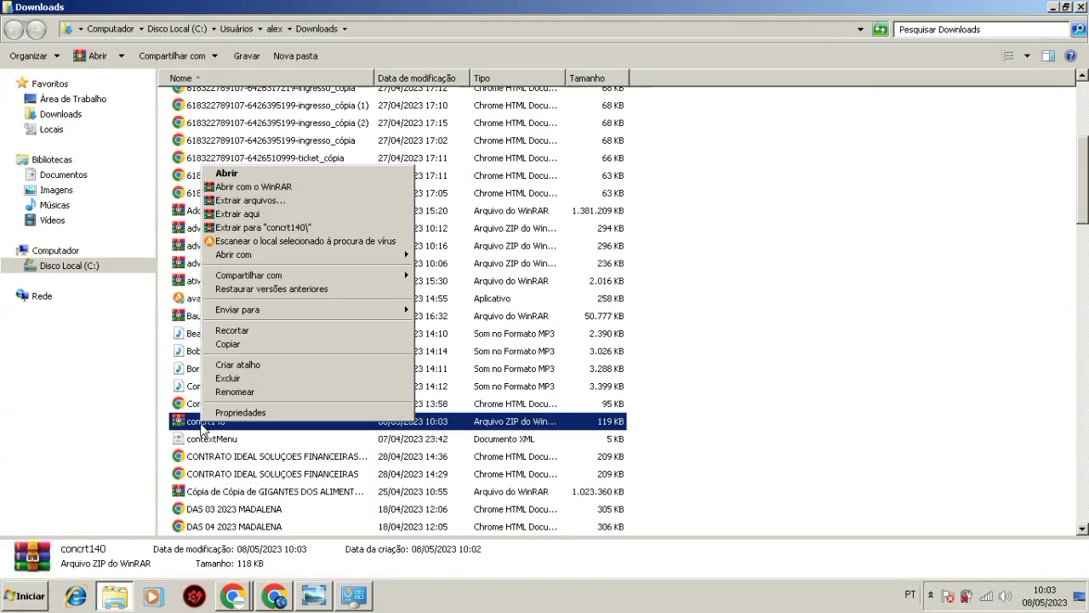
left_click(280, 228)
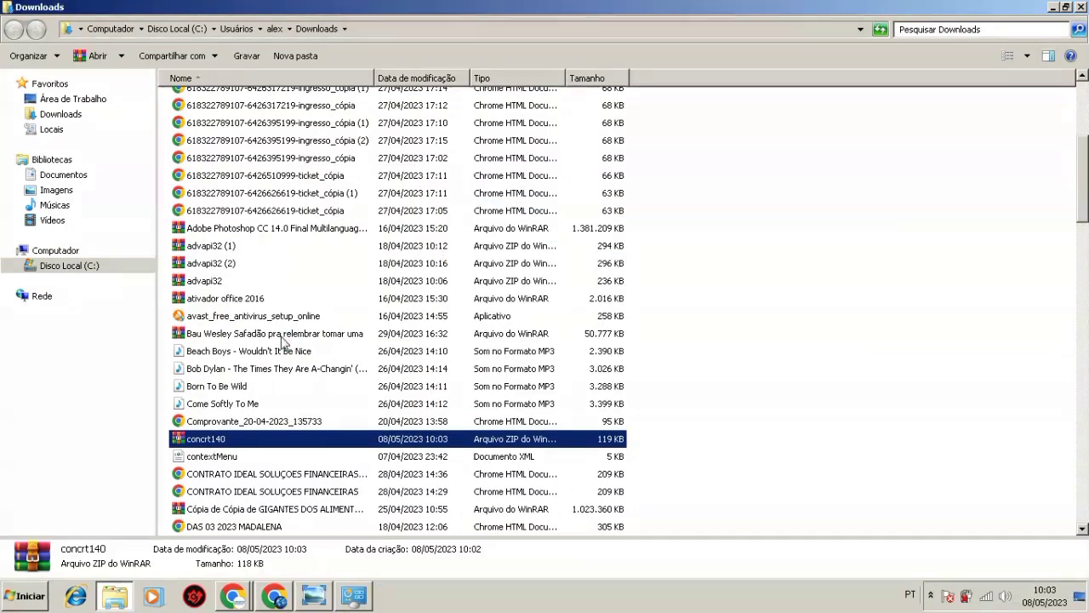
Step: Open the extracted concrt140 folder in Downloads and copy concrt140.dll
scroll(285, 340, "up", 6)
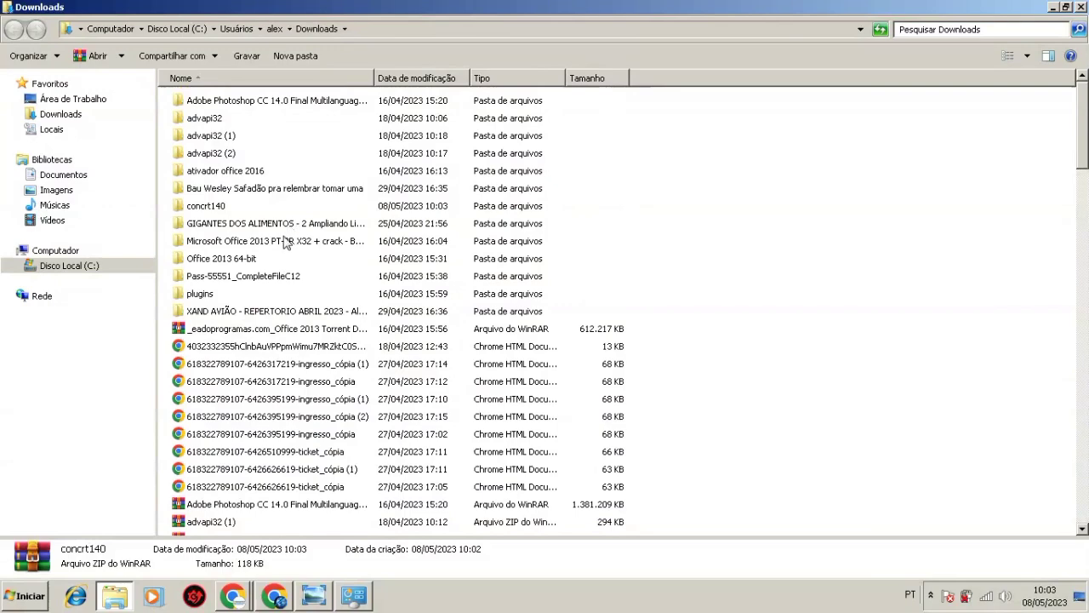
scroll(281, 243, "down", 5)
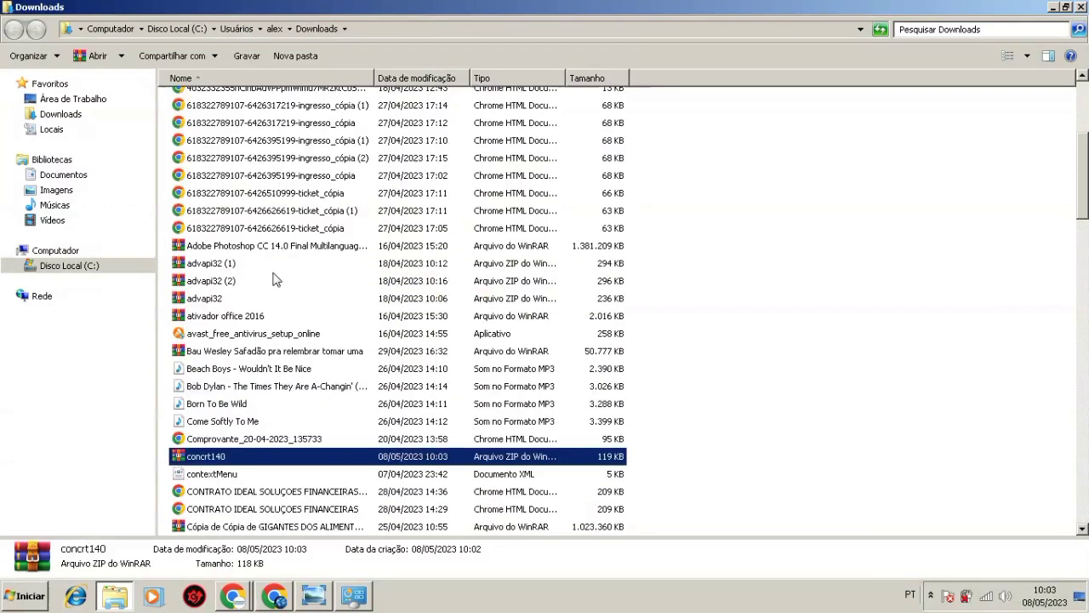
key("Down")
key("Down")
key("Home")
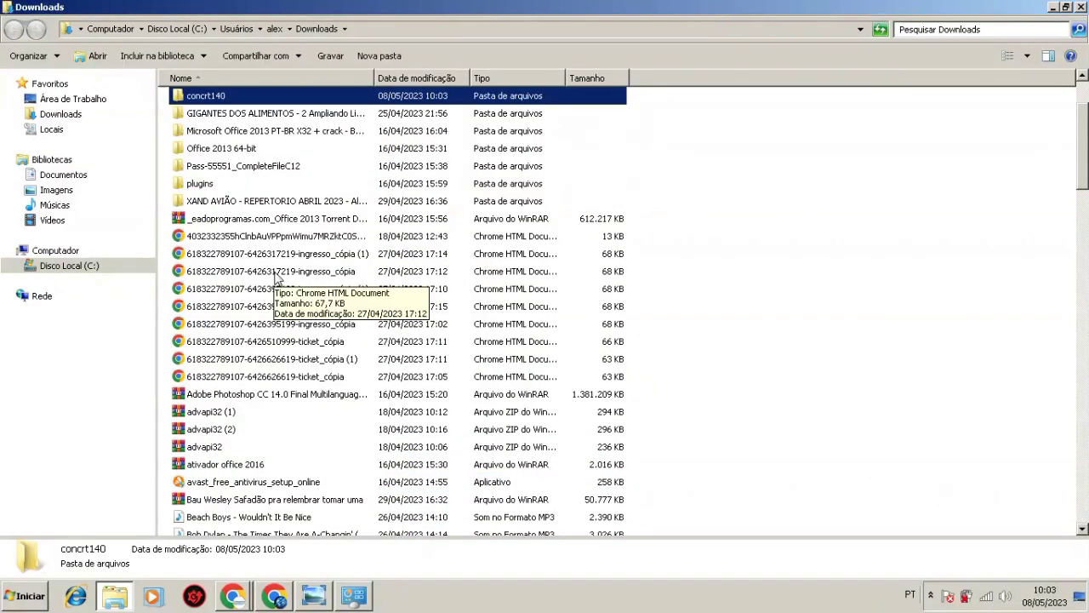
double_click(218, 103)
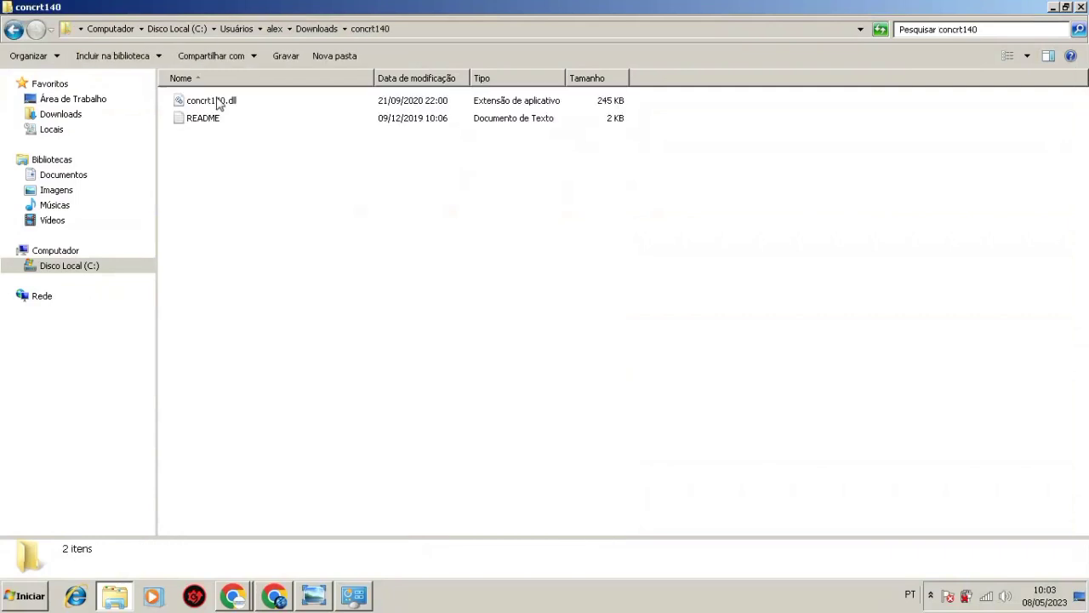
left_click(226, 107)
right_click(212, 103)
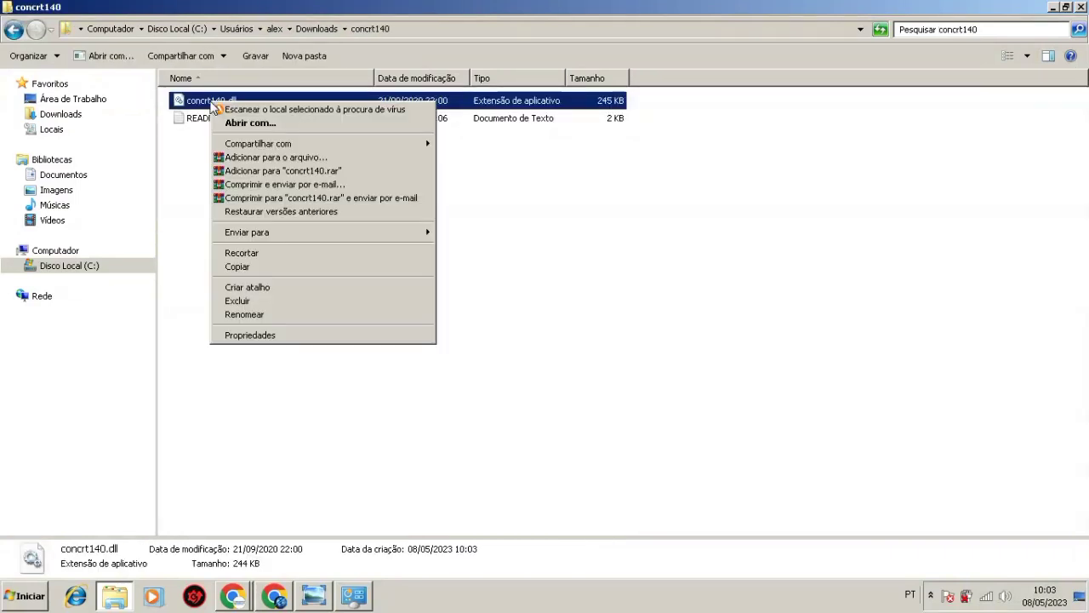
left_click(267, 268)
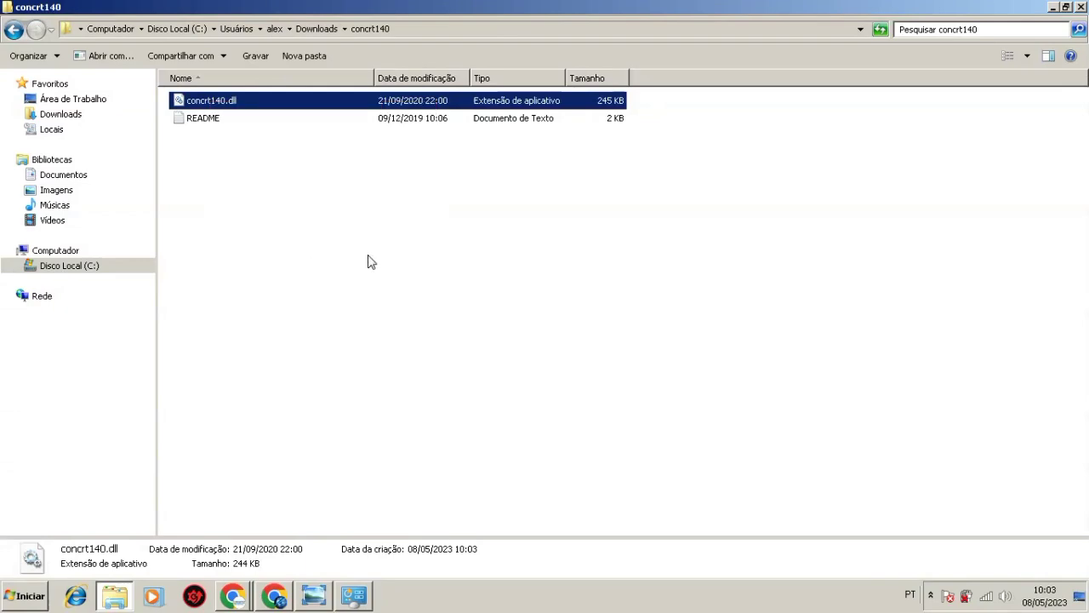
Step: Open the System32 folder inside the Windows folder on Disco Local (C:)
left_click(63, 252)
double_click(291, 106)
double_click(209, 189)
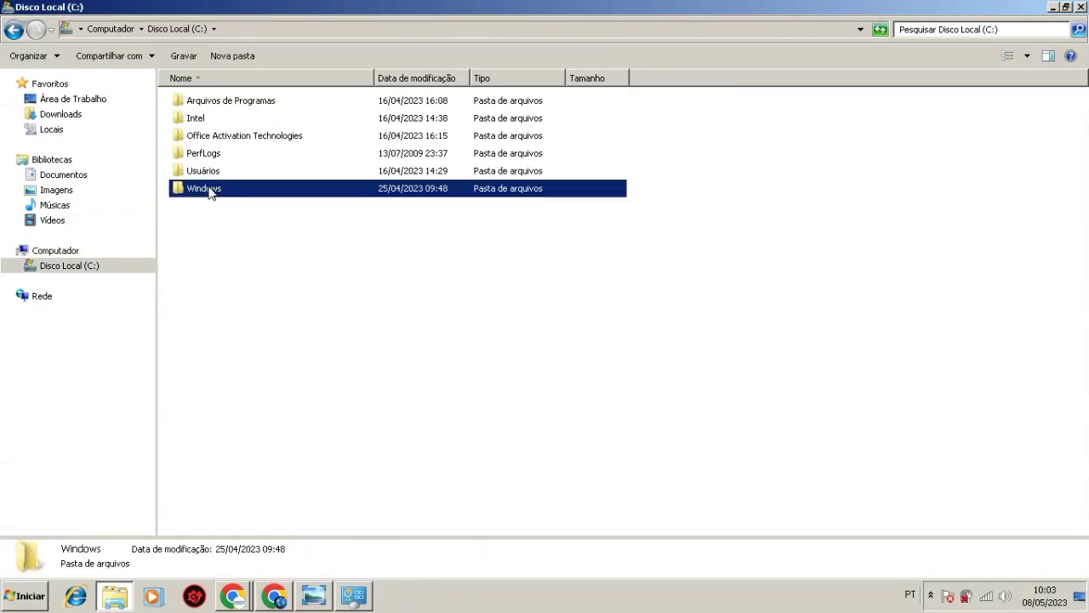
left_click(204, 276)
type("sche")
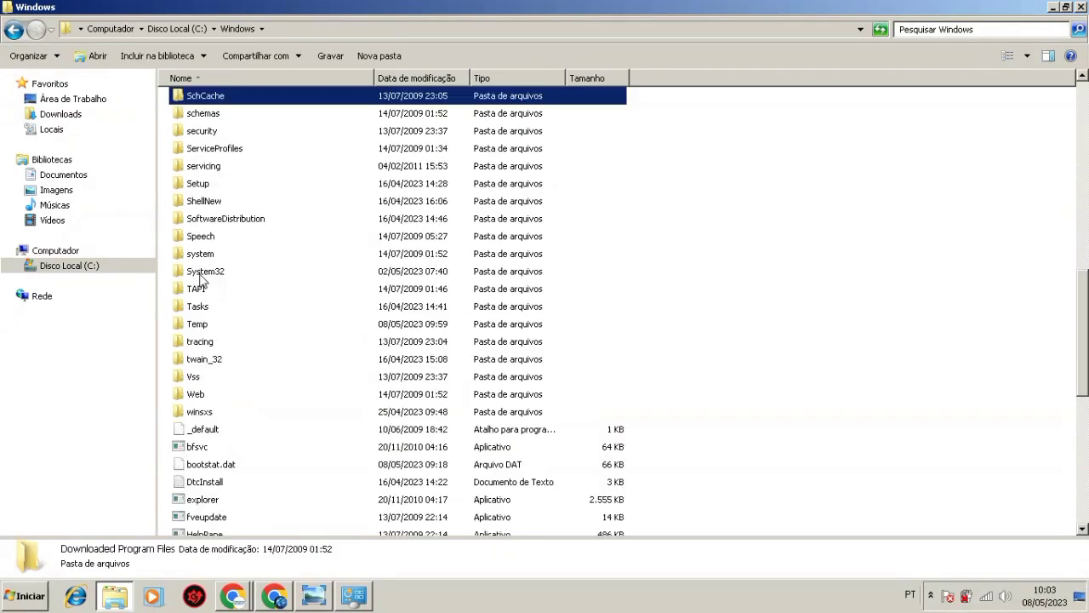
key("Down")
key("Down")
key("Down")
key("Down")
key("Down")
key("Down")
key("Down")
key("Down")
key("Down")
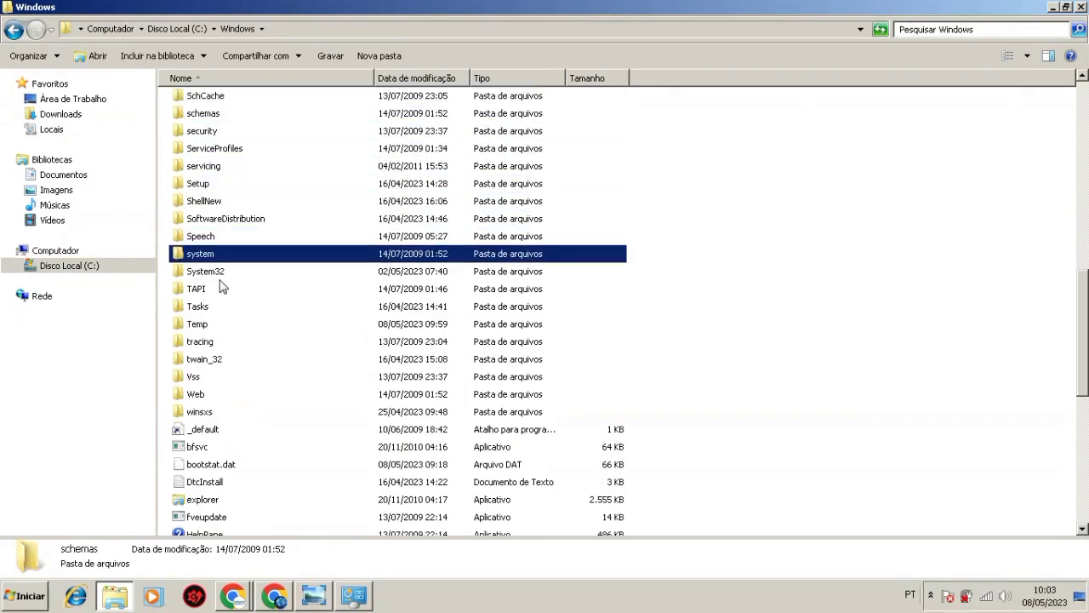
key("Return")
Step: Browse the System32 file list and check its paste options without pasting, returning to the Windows folder
scroll(627, 267, "down", 20)
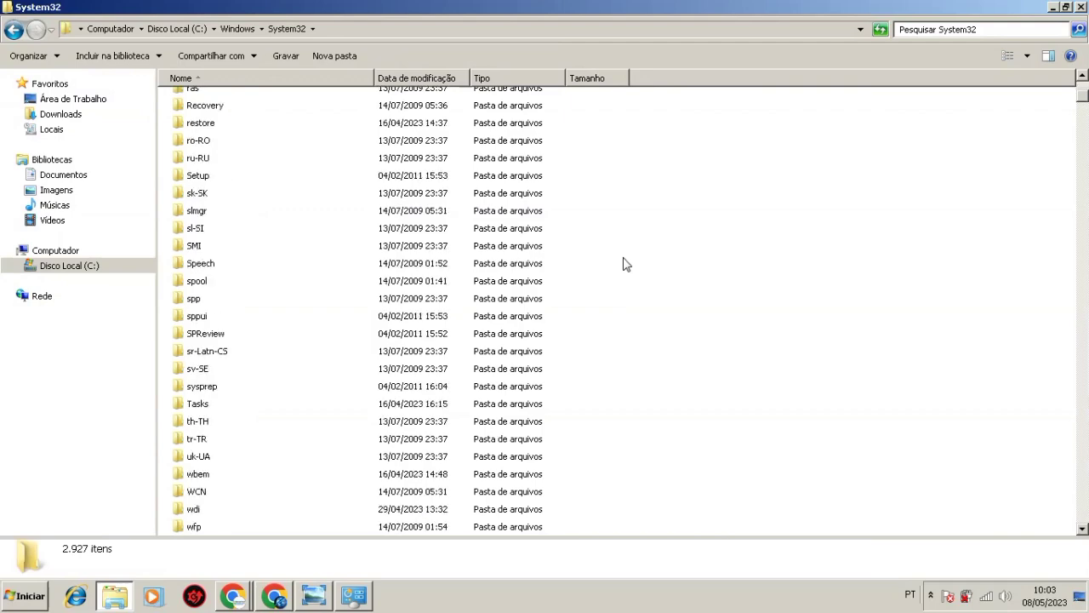
scroll(646, 265, "down", 5)
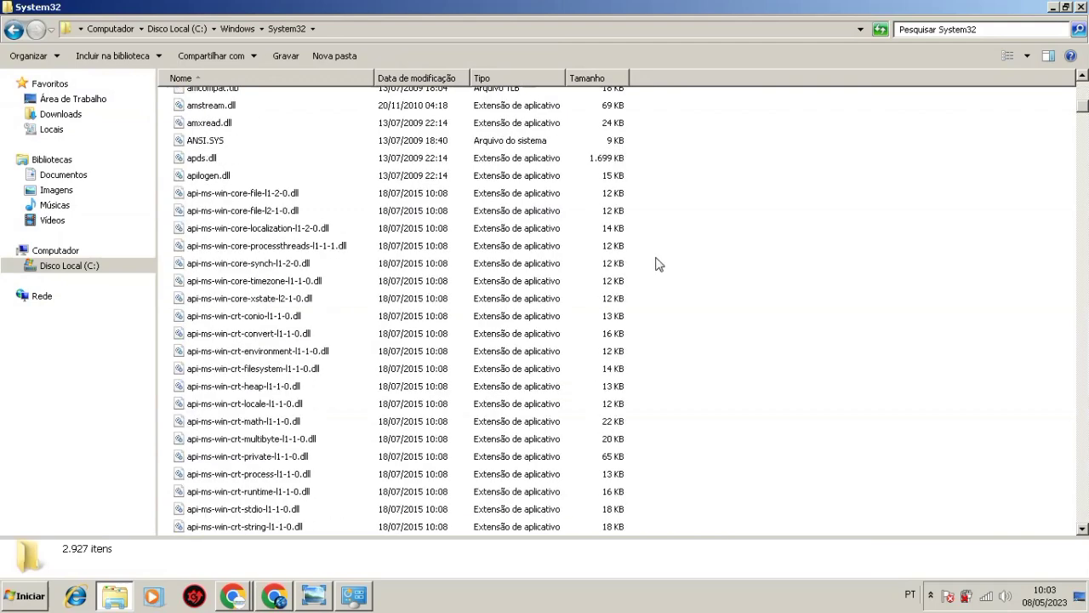
scroll(685, 343, "up", 2)
scroll(286, 292, "down", 1)
scroll(287, 292, "down", 20)
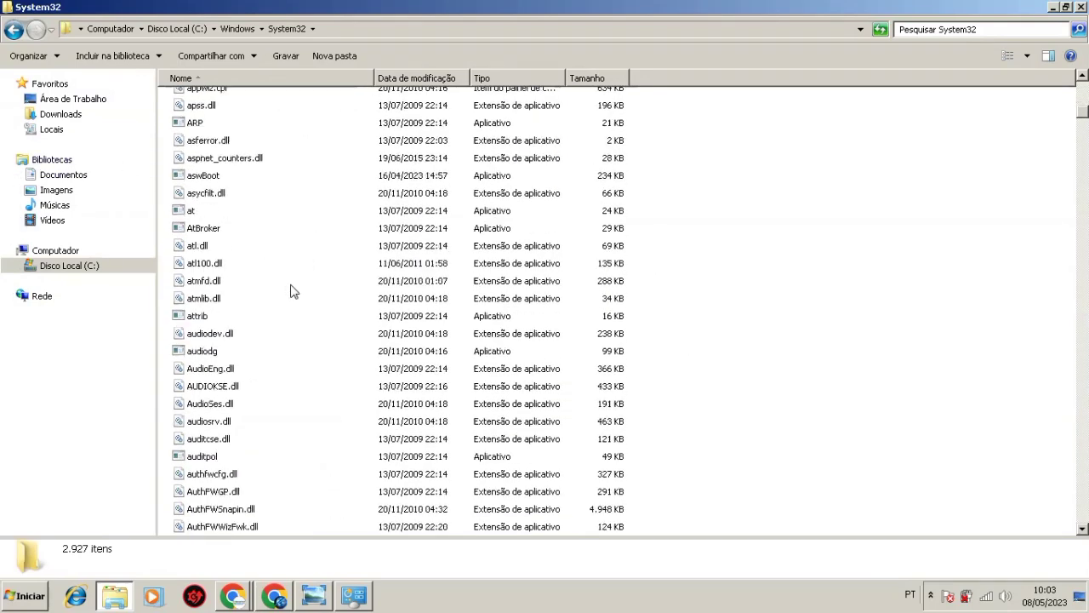
right_click(729, 255)
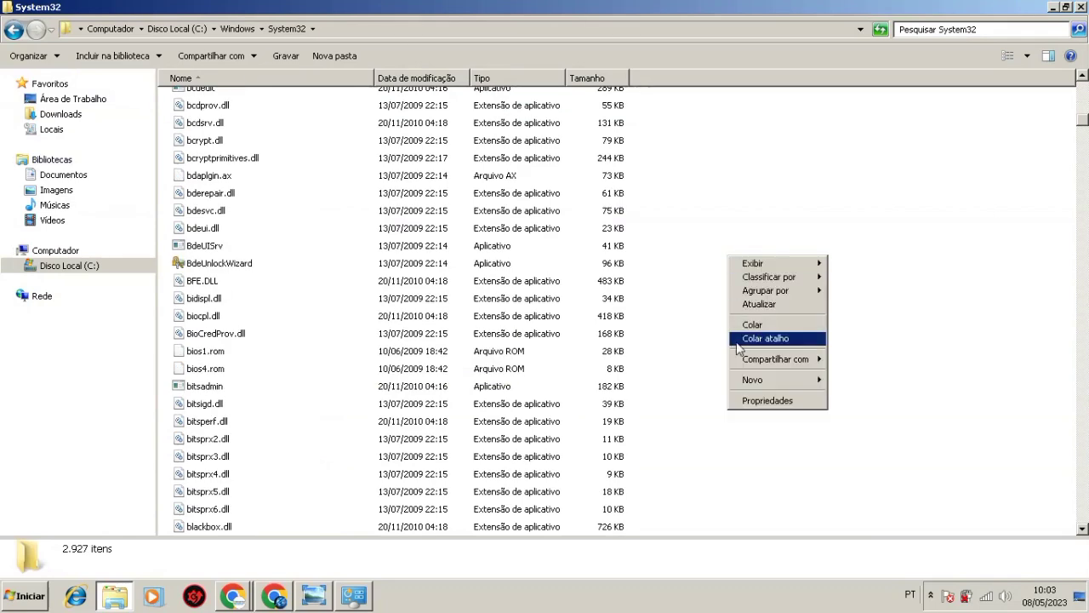
left_click(804, 189)
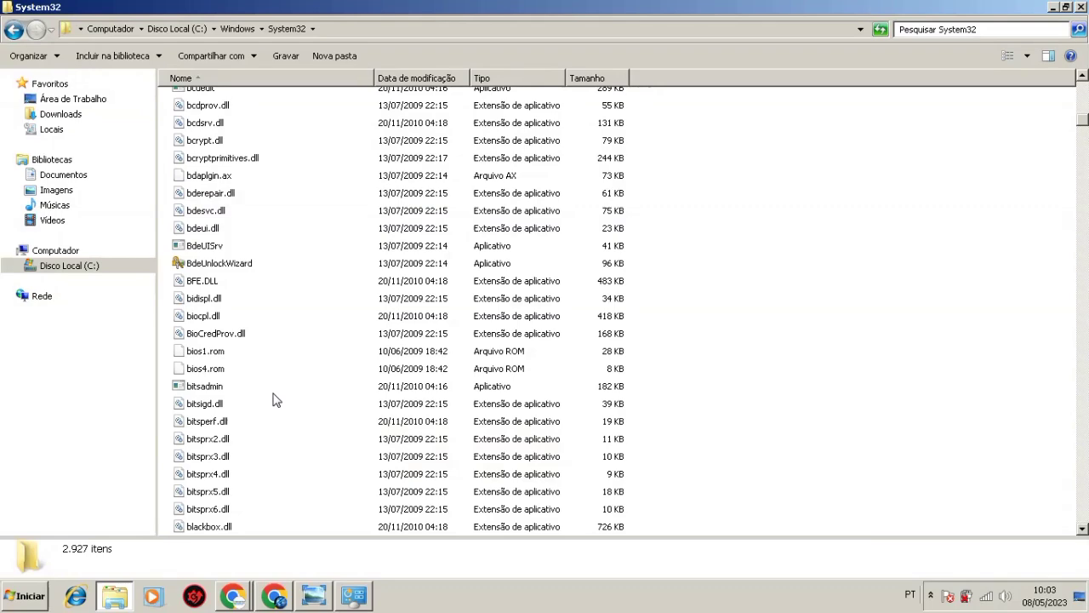
left_click(12, 32)
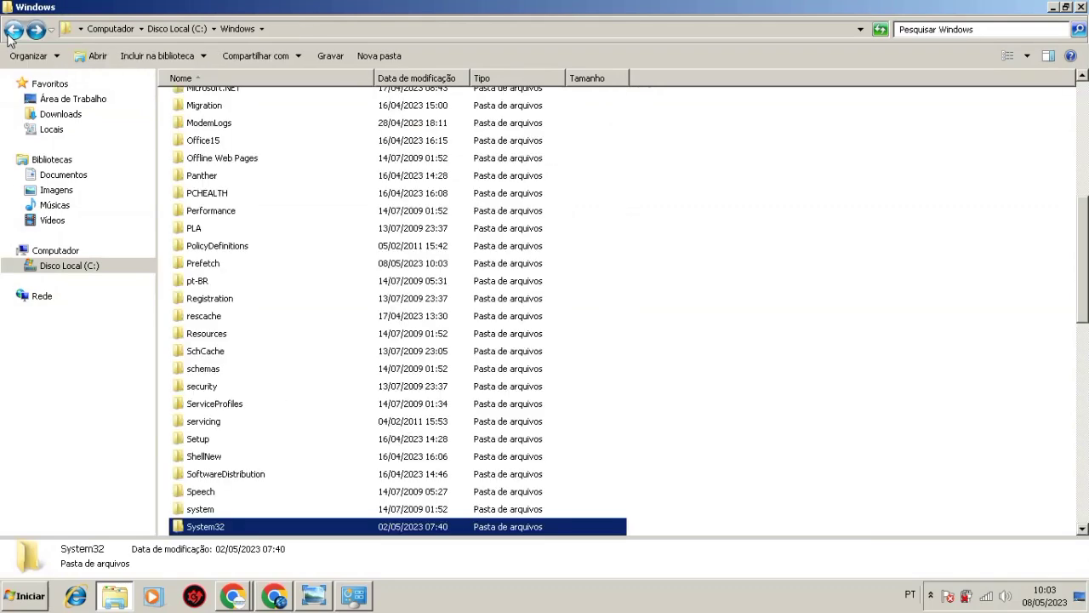
scroll(215, 485, "down", 1)
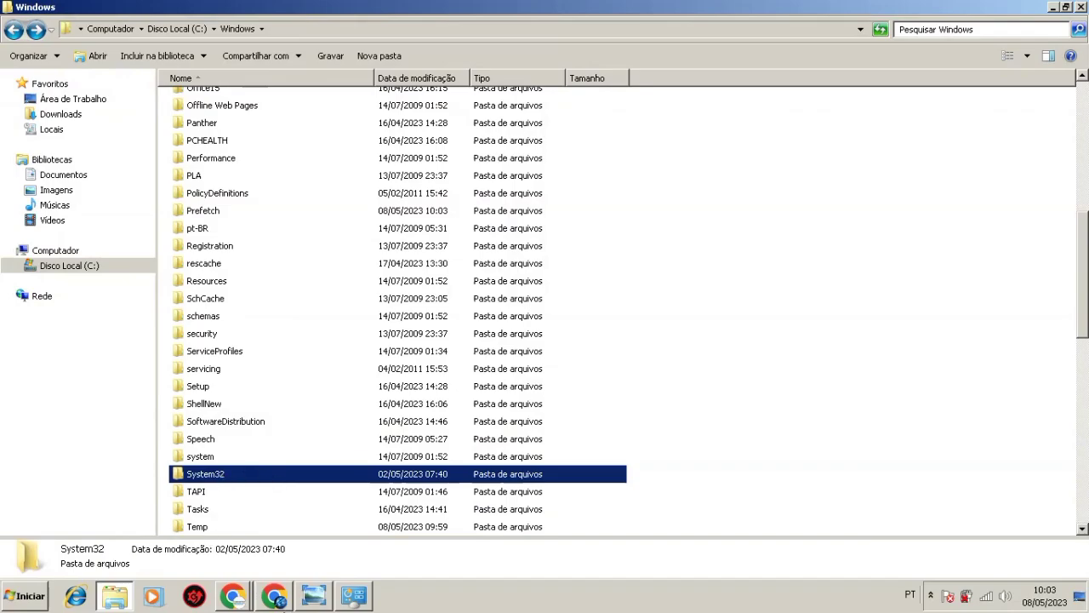
Step: Switch to Chrome, search Google for syswow64 and select the search term on the results page
left_click(276, 597)
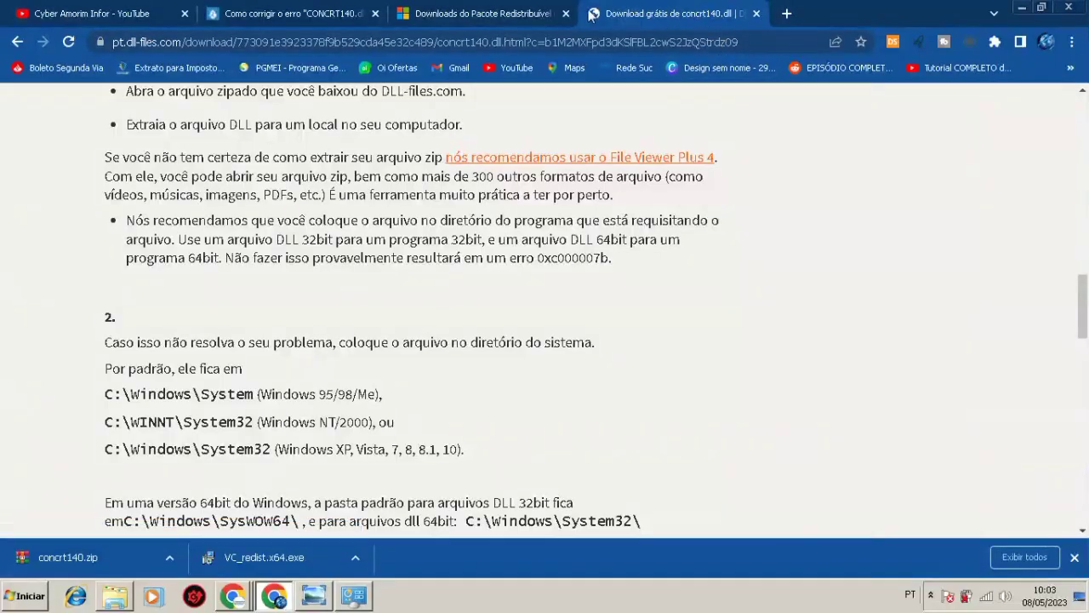
left_click(549, 44)
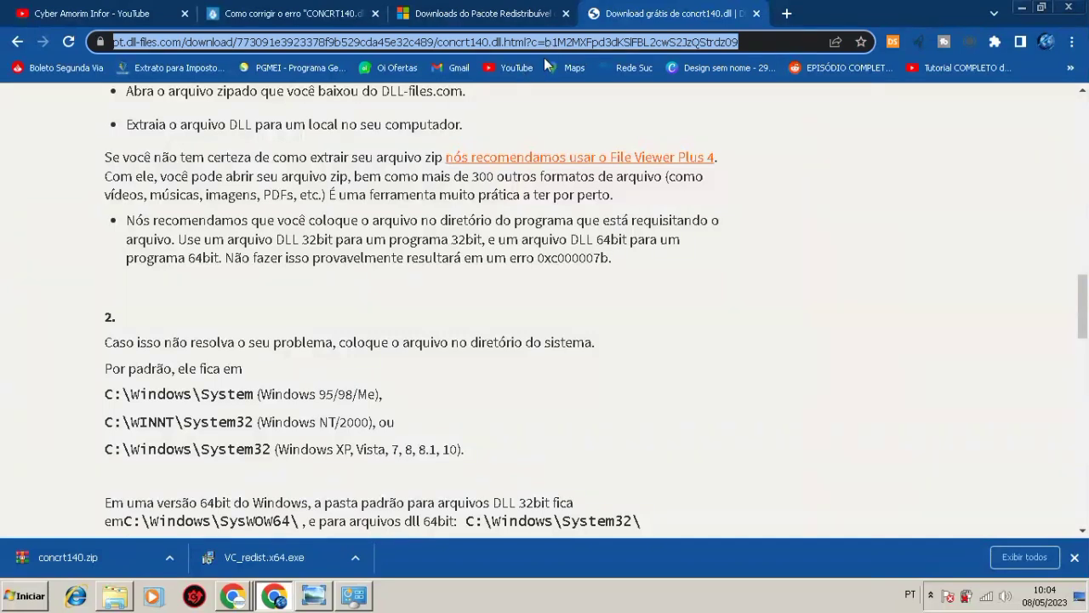
type("google.com.br")
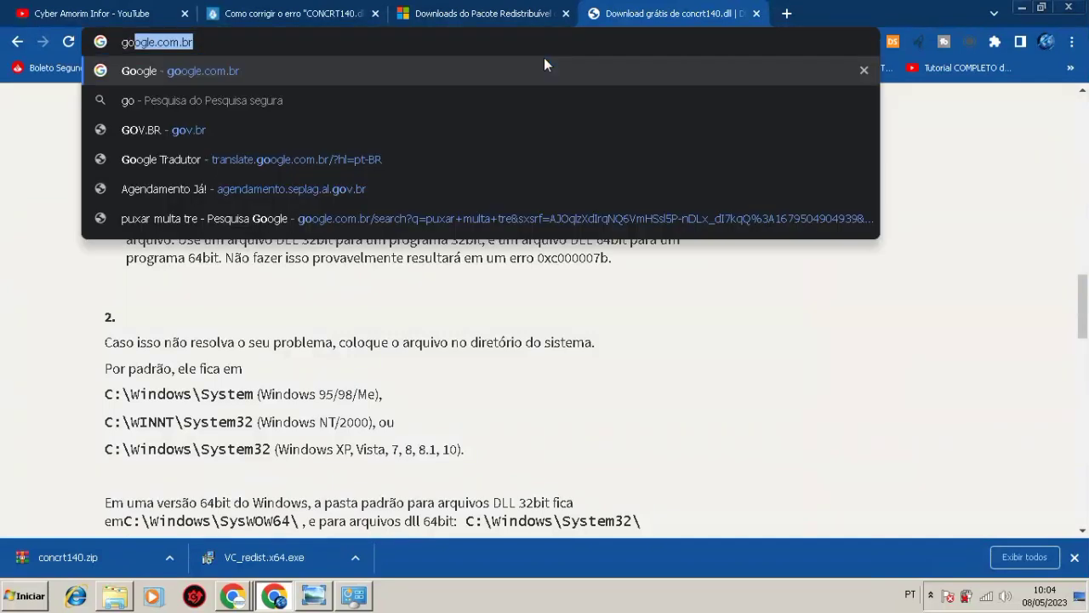
left_click(255, 65)
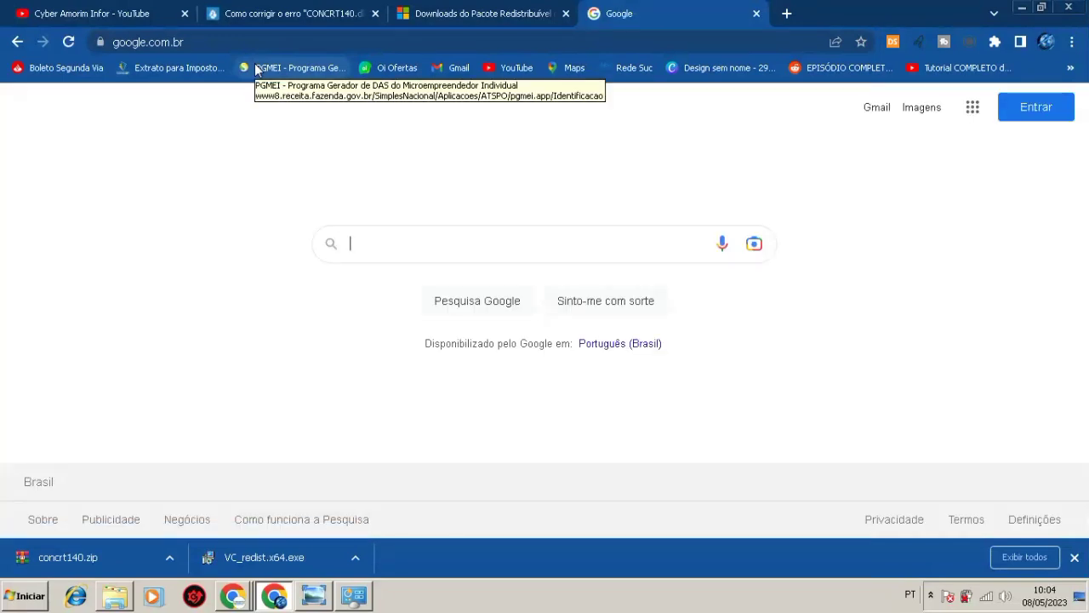
type("sys")
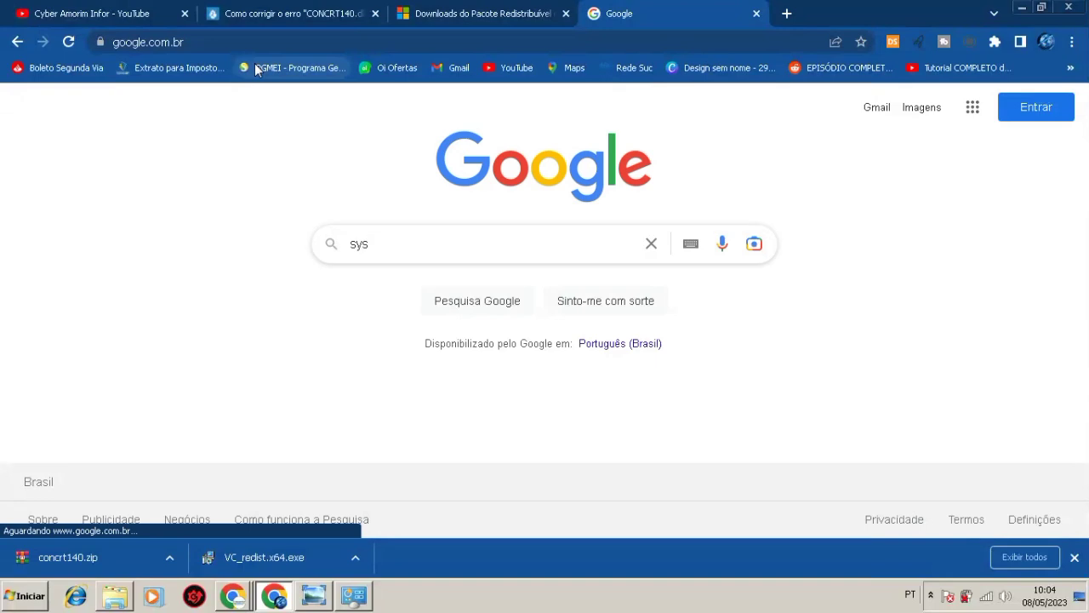
type("w")
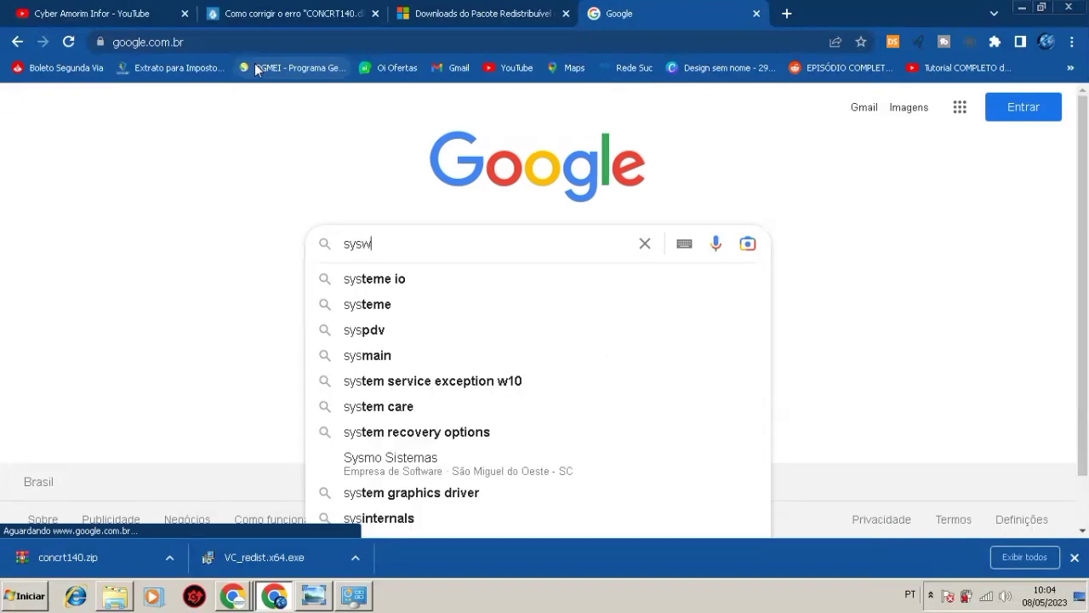
type("ow64")
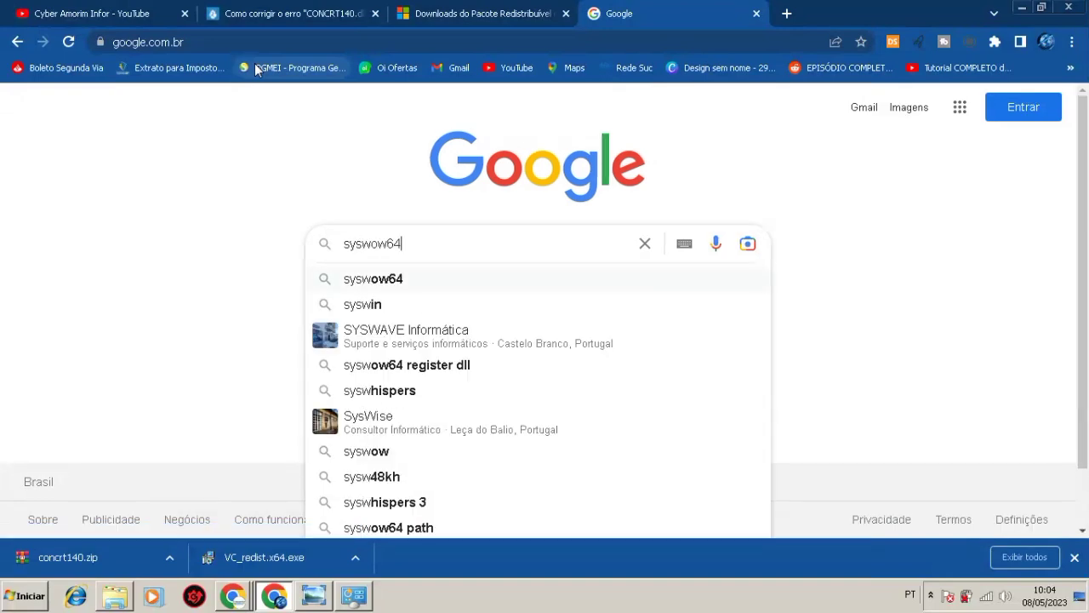
key("Return")
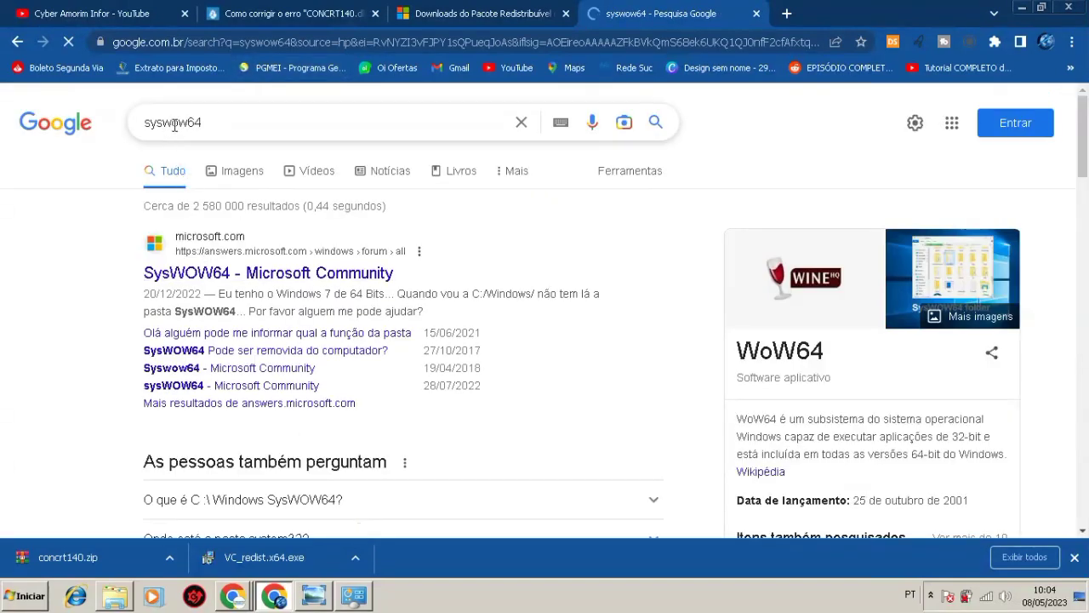
left_click_drag(210, 122, 134, 122)
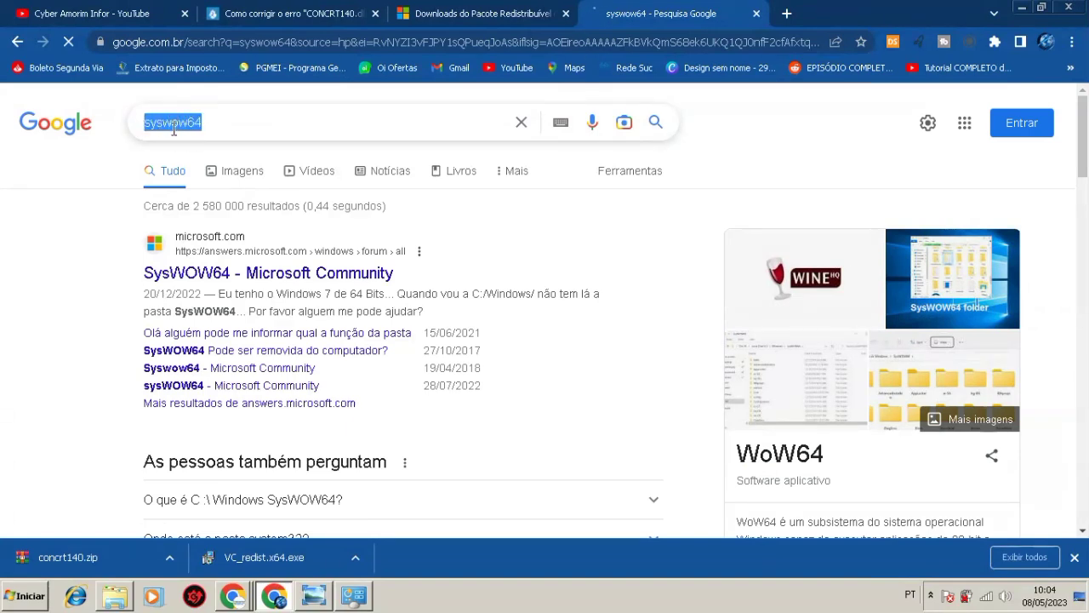
Step: Switch back to the Windows folder on Disco Local (C:) and create a new folder in it
left_click(112, 600)
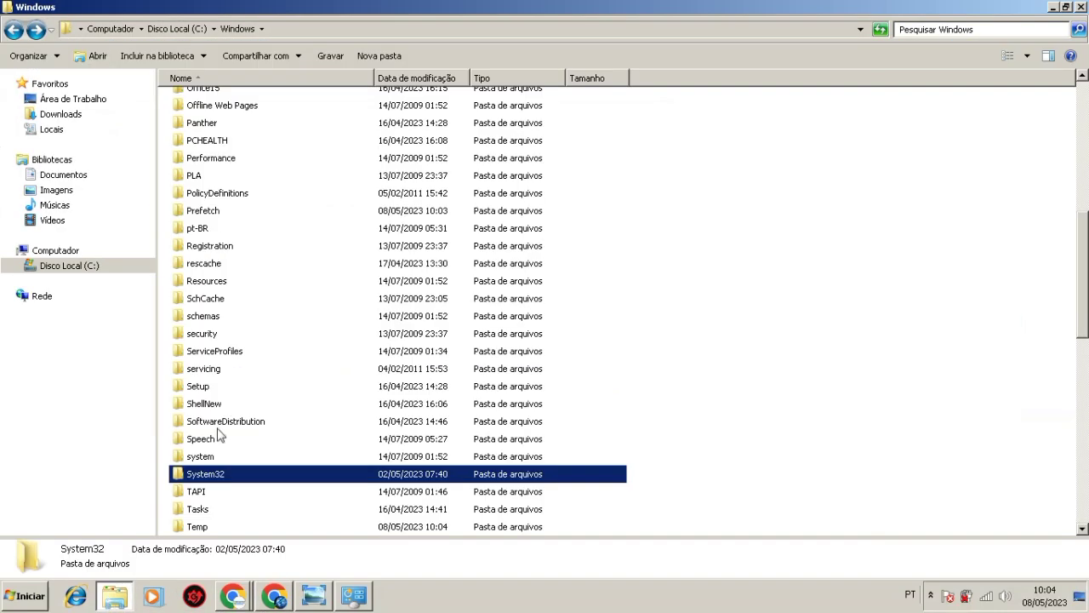
scroll(230, 434, "down", 2)
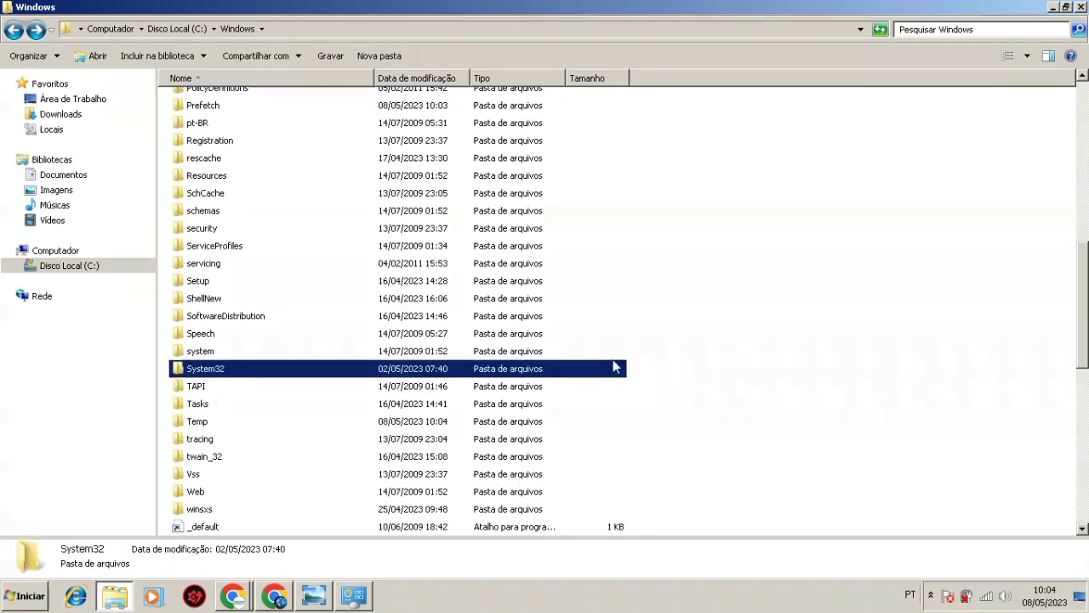
left_click(653, 330)
right_click(652, 337)
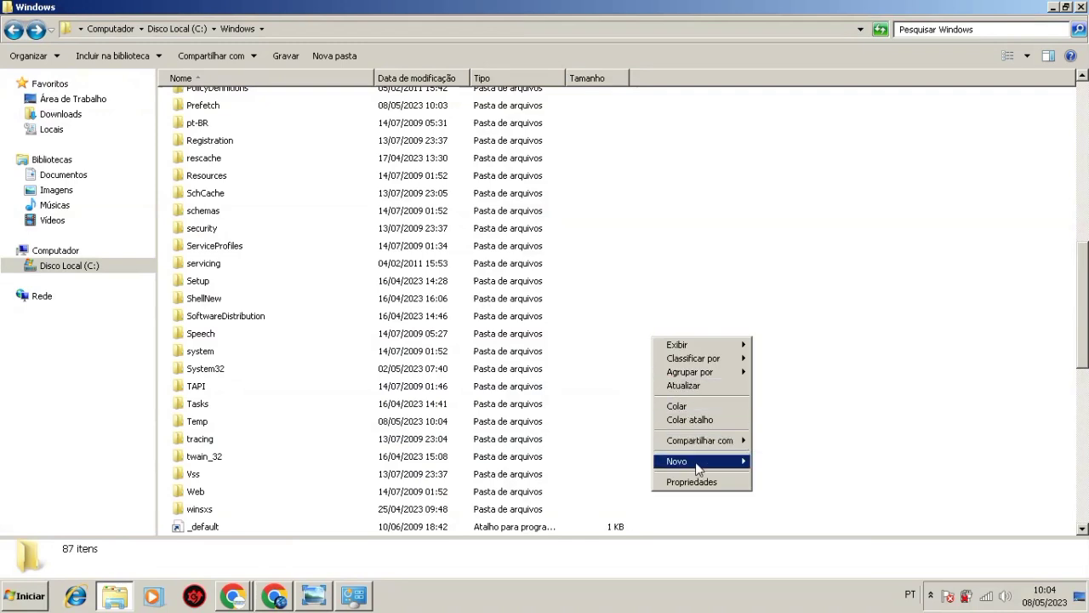
mouse_move(698, 464)
left_click(784, 465)
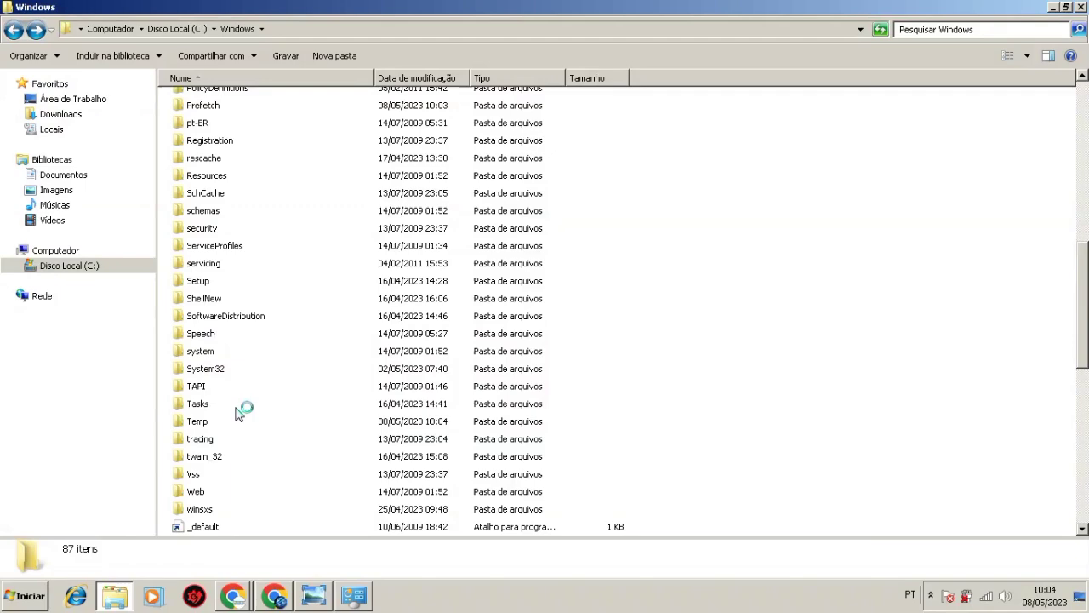
Step: Minimize the browser, look through the Windows folder's contents and return to the desktop
left_click(275, 595)
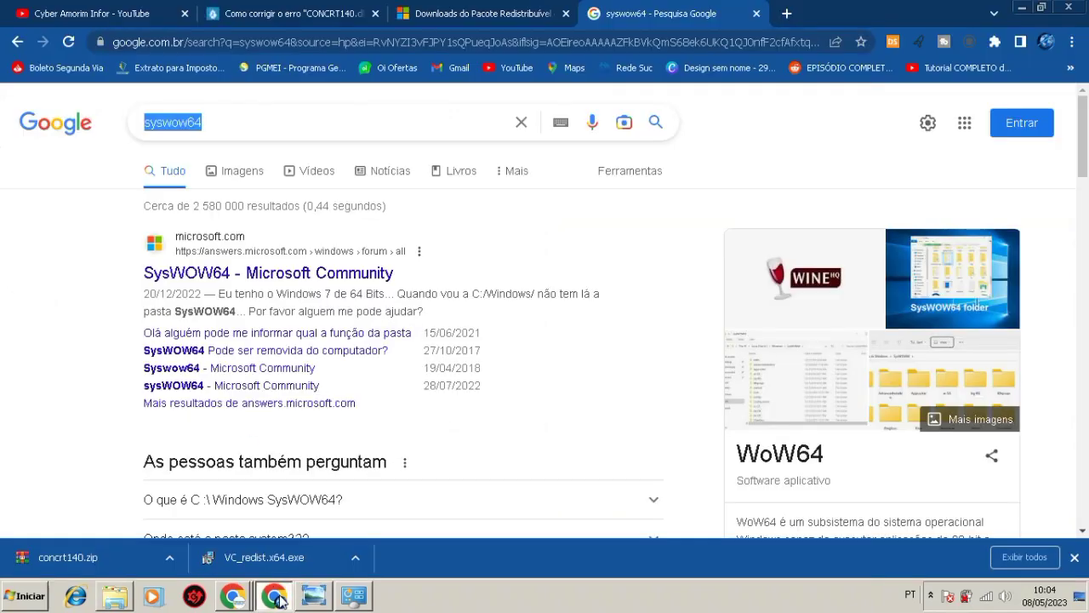
left_click(1022, 7)
left_click(827, 269)
scroll(828, 268, "up", 3)
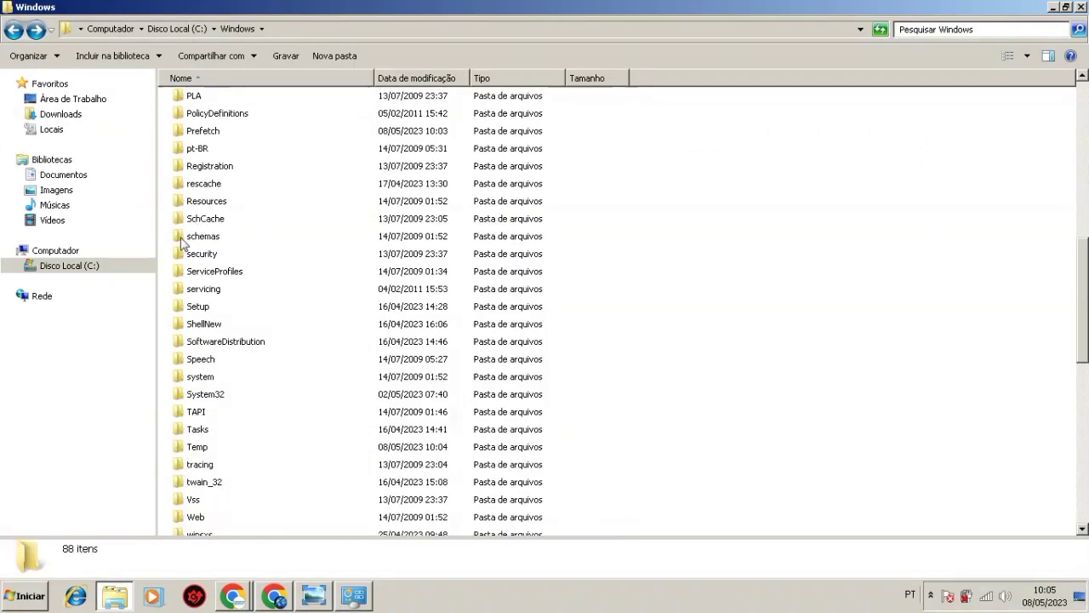
scroll(174, 256, "down", 6)
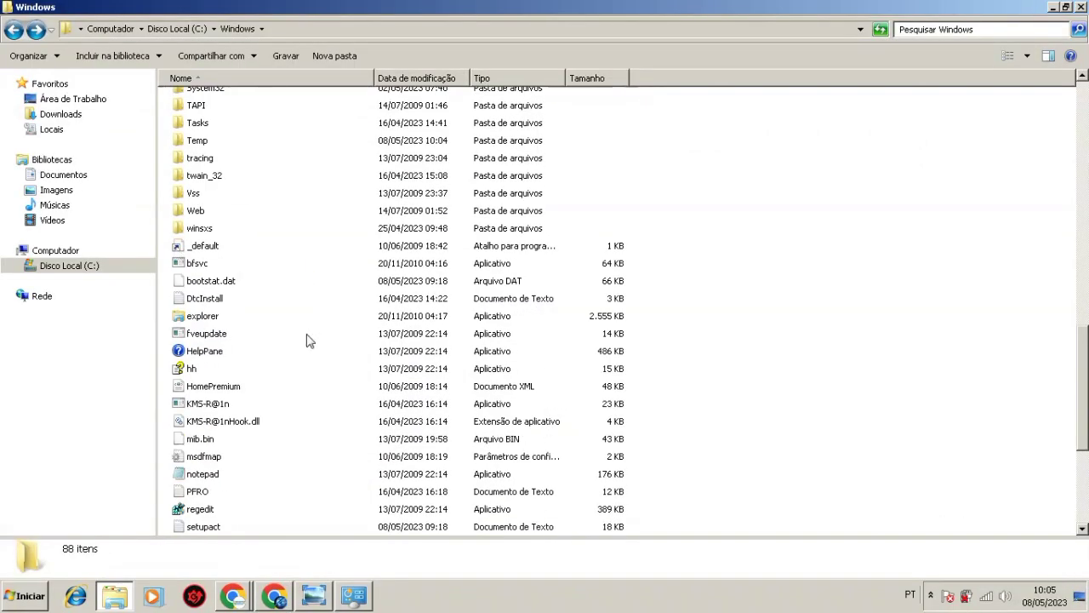
scroll(132, 381, "down", 3)
scroll(437, 219, "up", 10)
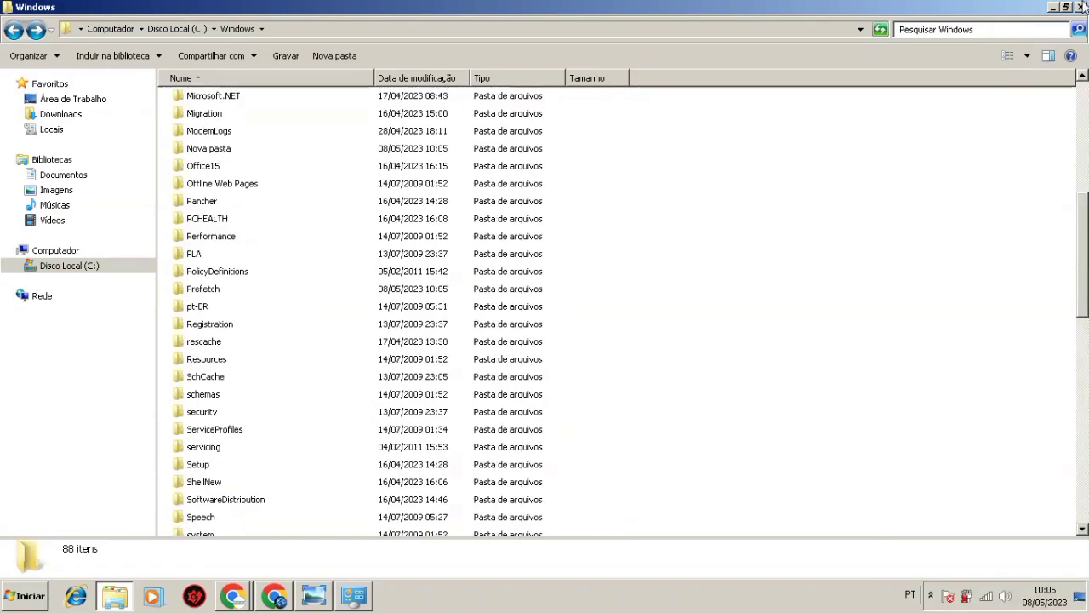
key("alt+Tab")
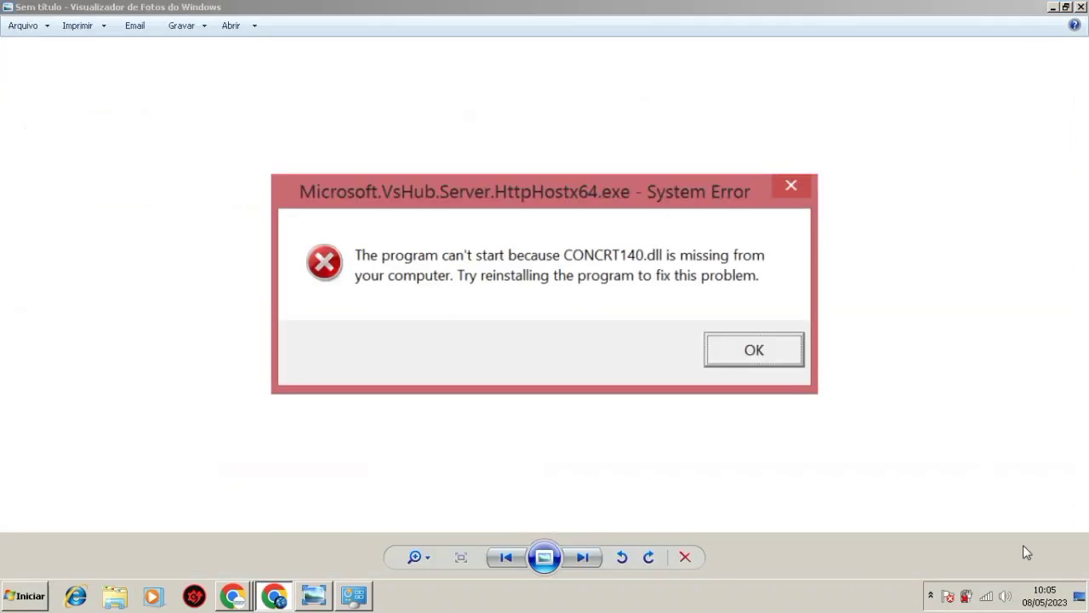
left_click(1082, 591)
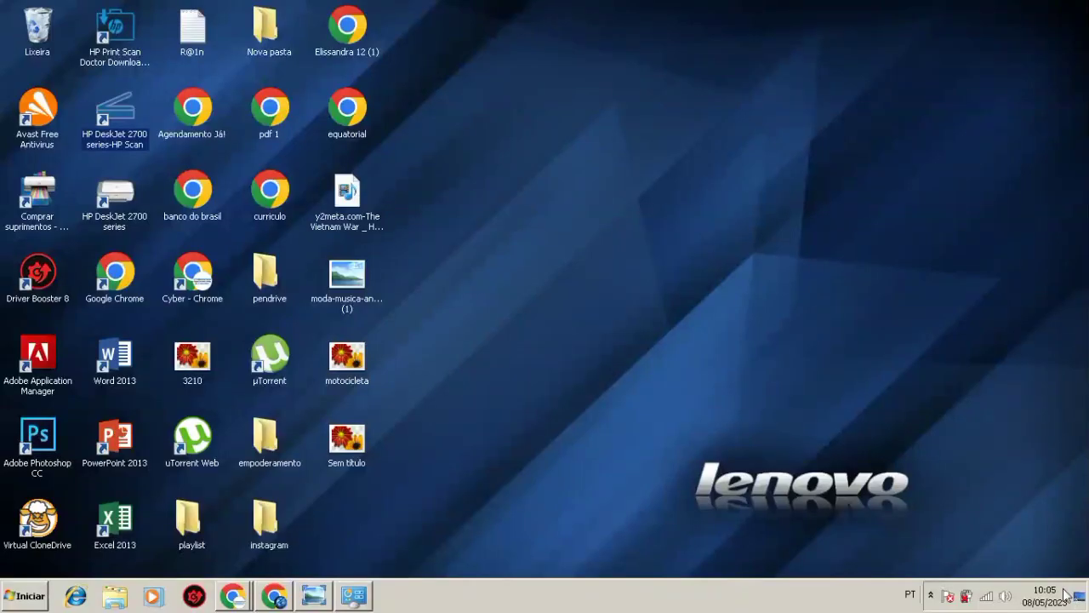
Step: Copy concrt140.dll from the extracted concrt140 folder in Downloads and return to the desktop
left_click(231, 589)
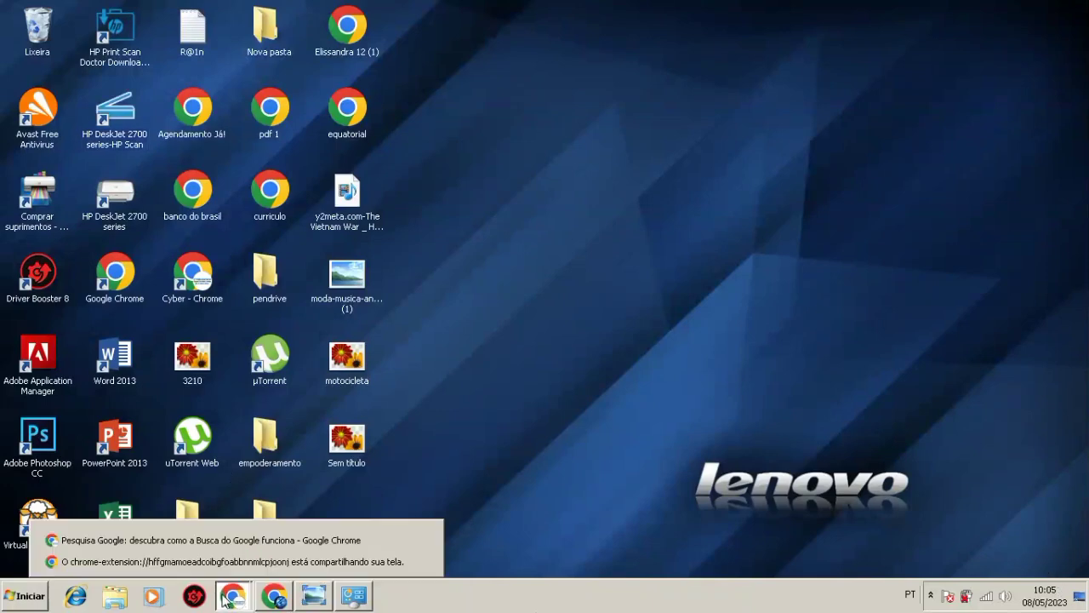
left_click(129, 603)
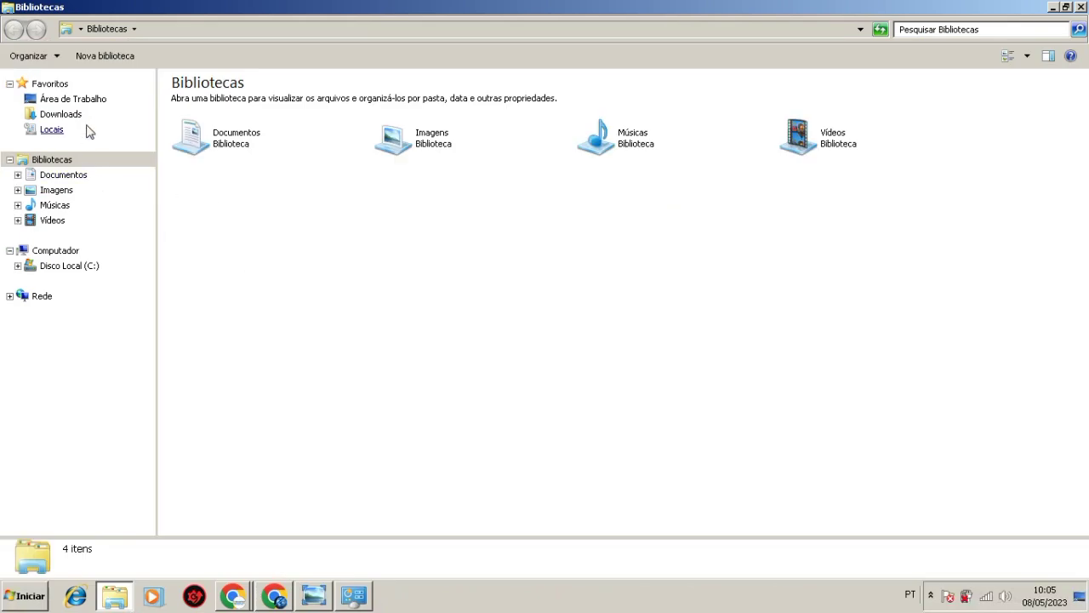
left_click(73, 119)
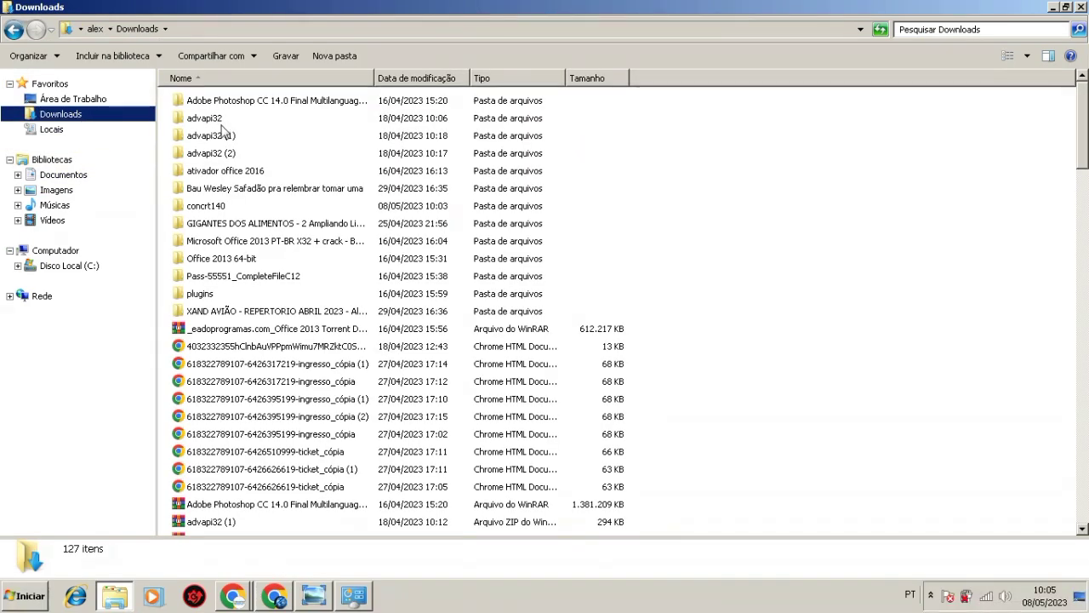
left_click(223, 242)
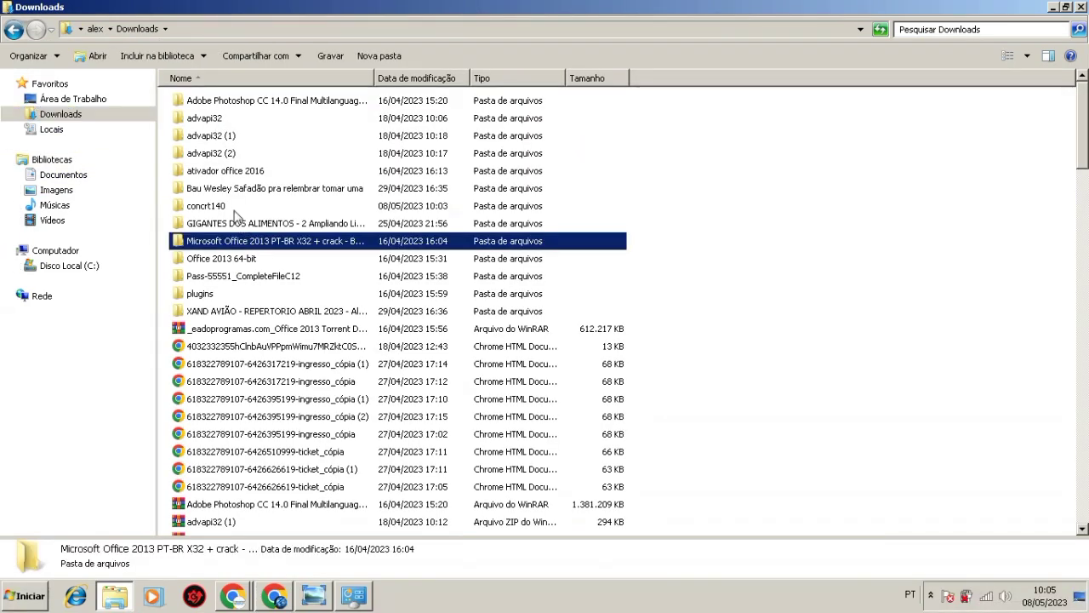
double_click(231, 207)
left_click(230, 101)
right_click(229, 98)
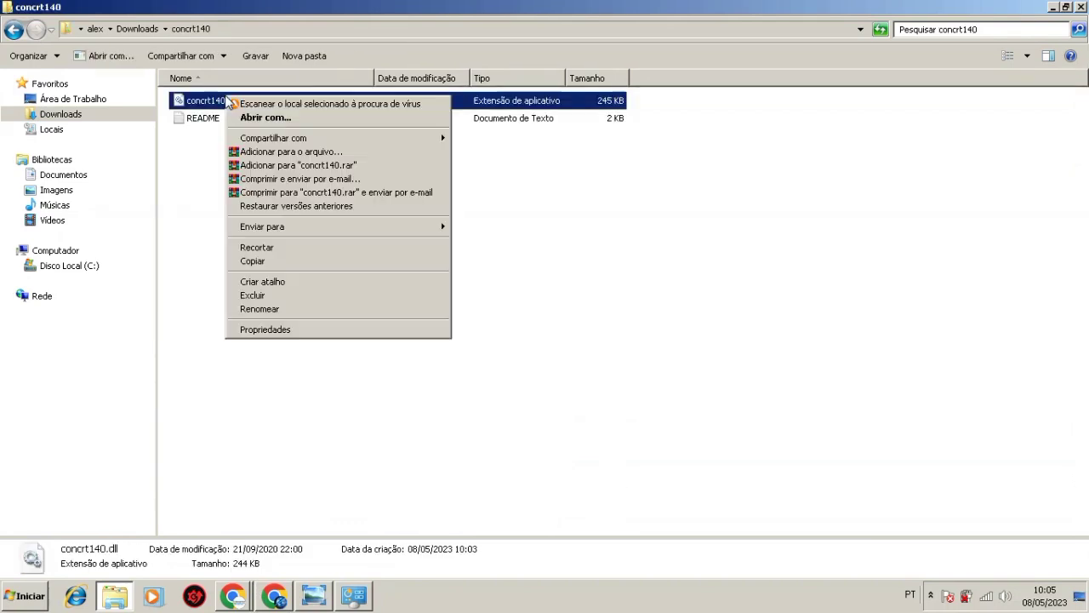
left_click(288, 261)
left_click(1079, 595)
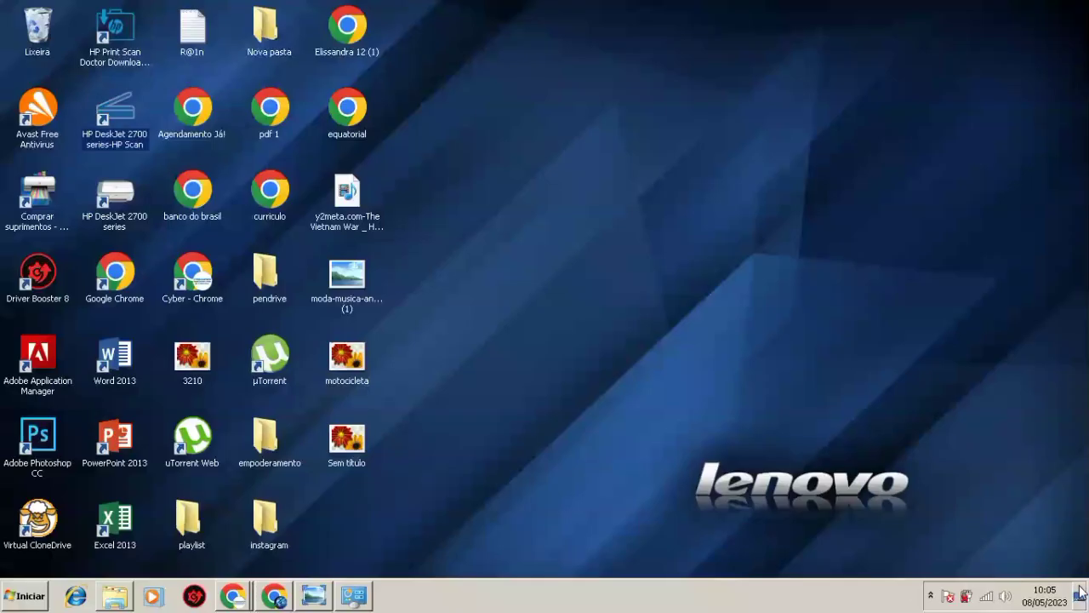
Step: Open the file location of the HP DeskJet 2700 series-HP Scan desktop shortcut through its properties
right_click(117, 136)
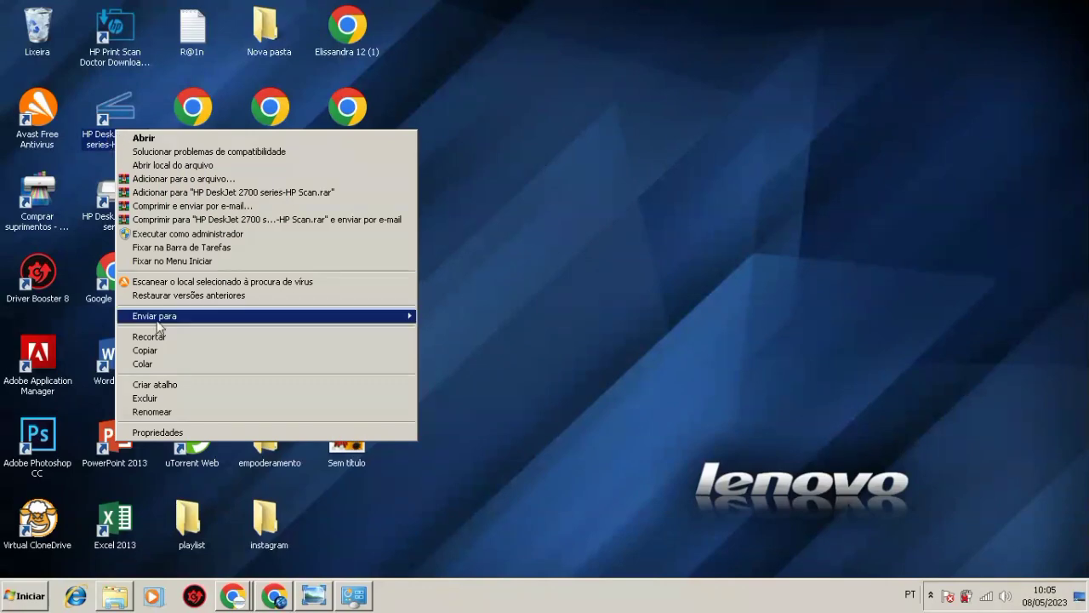
left_click(152, 431)
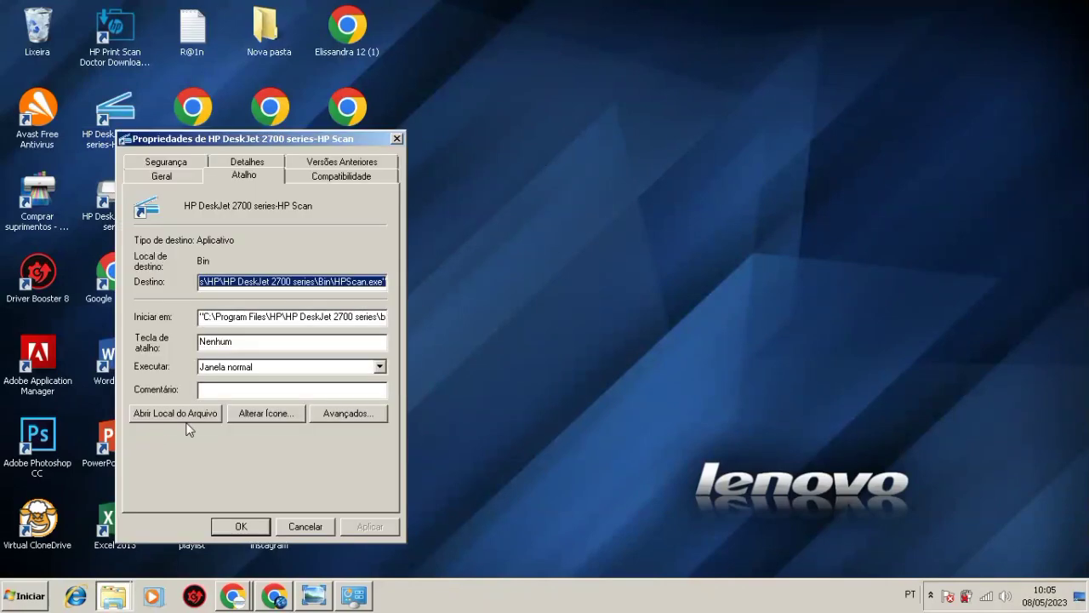
left_click(175, 415)
Step: Look through the HP Bin folder and its UDC_Files subfolder, and close the folder and the shortcut's properties
scroll(760, 426, "down", 5)
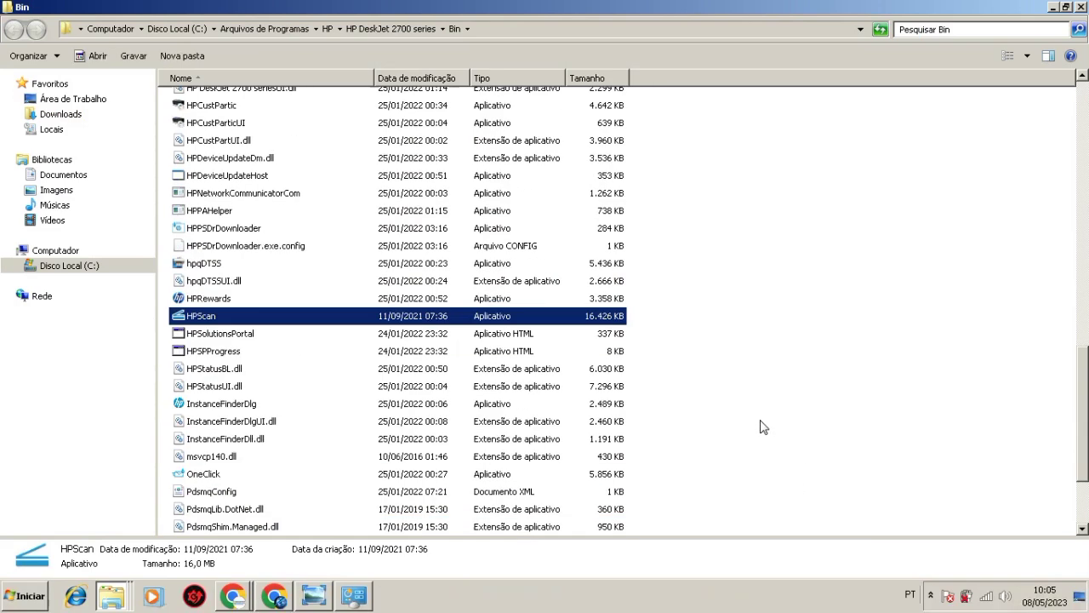
scroll(761, 426, "up", 15)
scroll(759, 428, "up", 2)
scroll(758, 428, "up", 4)
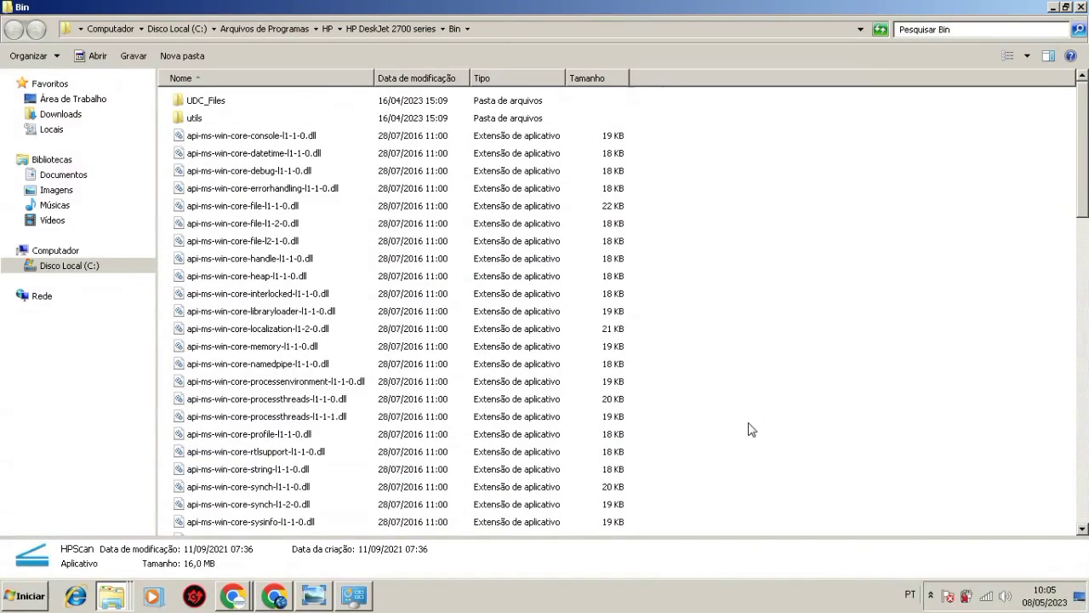
double_click(223, 104)
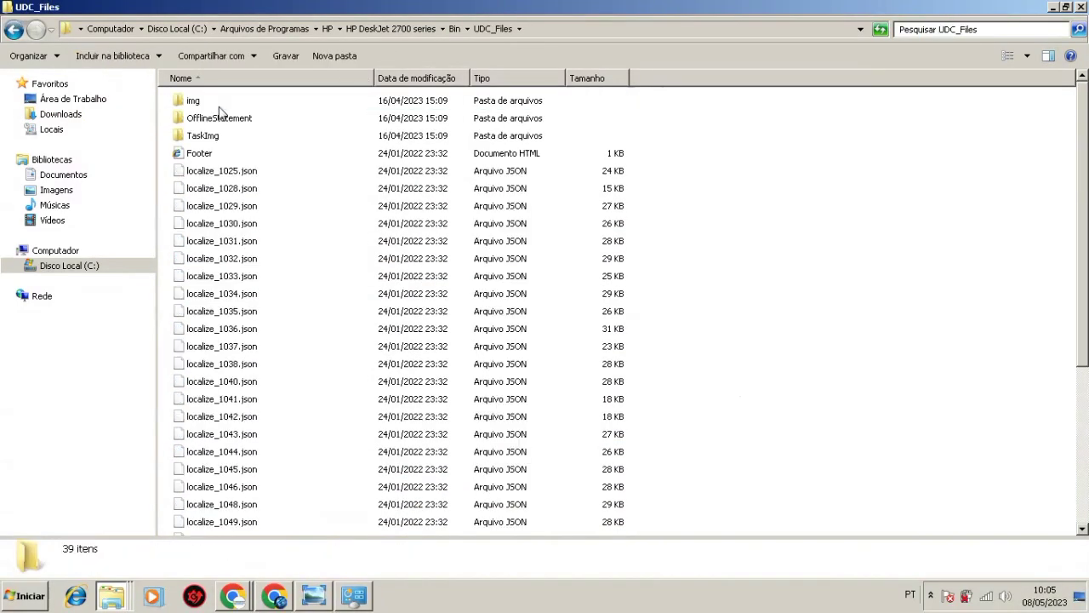
key("BackSpace")
scroll(655, 315, "down", 15)
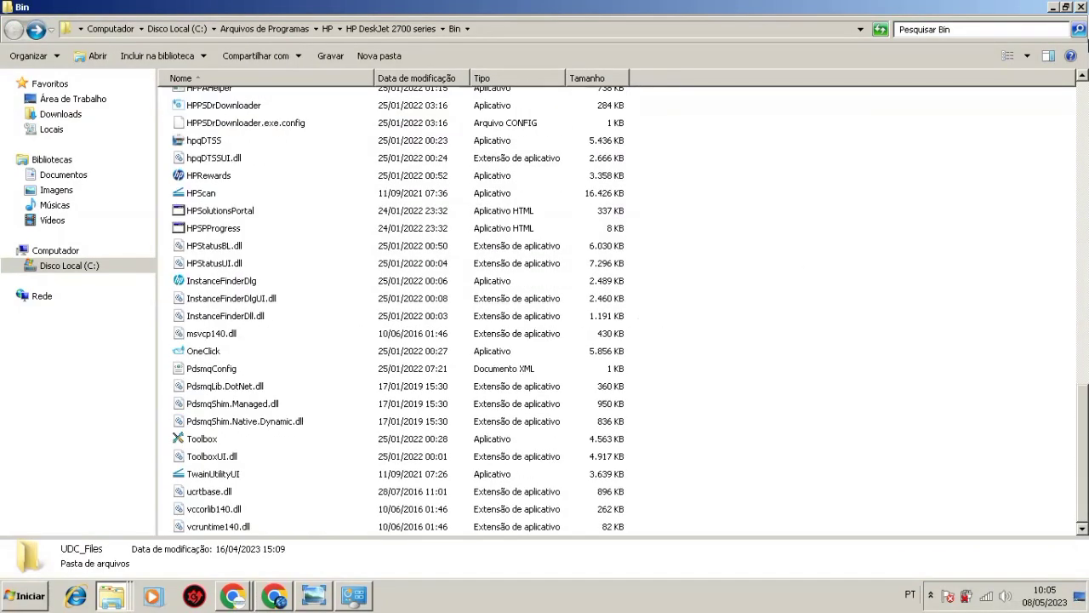
left_click(1082, 8)
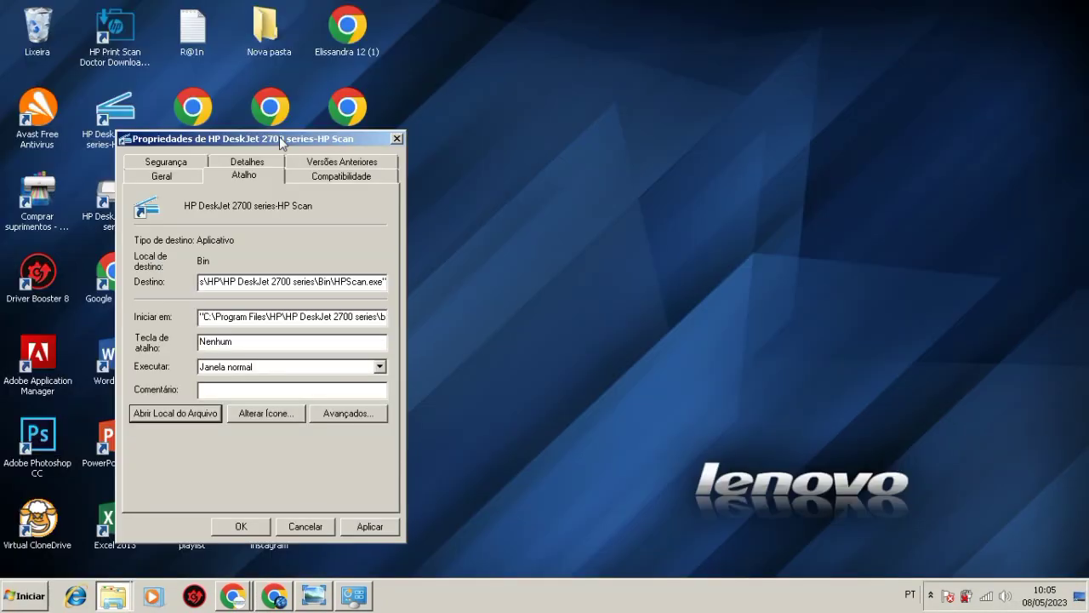
left_click(397, 139)
Step: Reopen the HP Scan shortcut's properties and go to its program's install folder
right_click(120, 129)
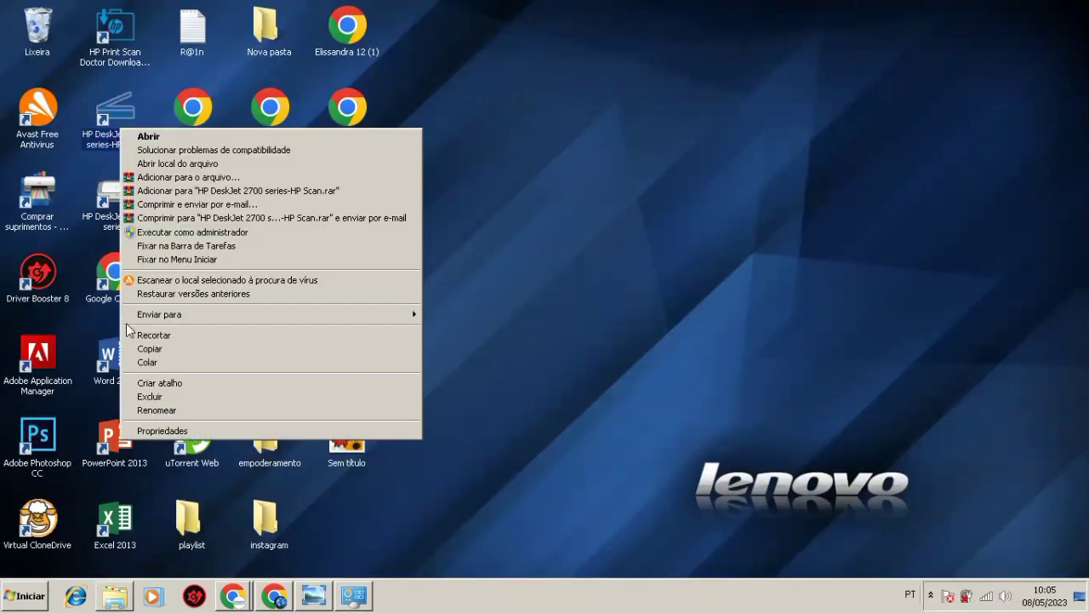
left_click(213, 431)
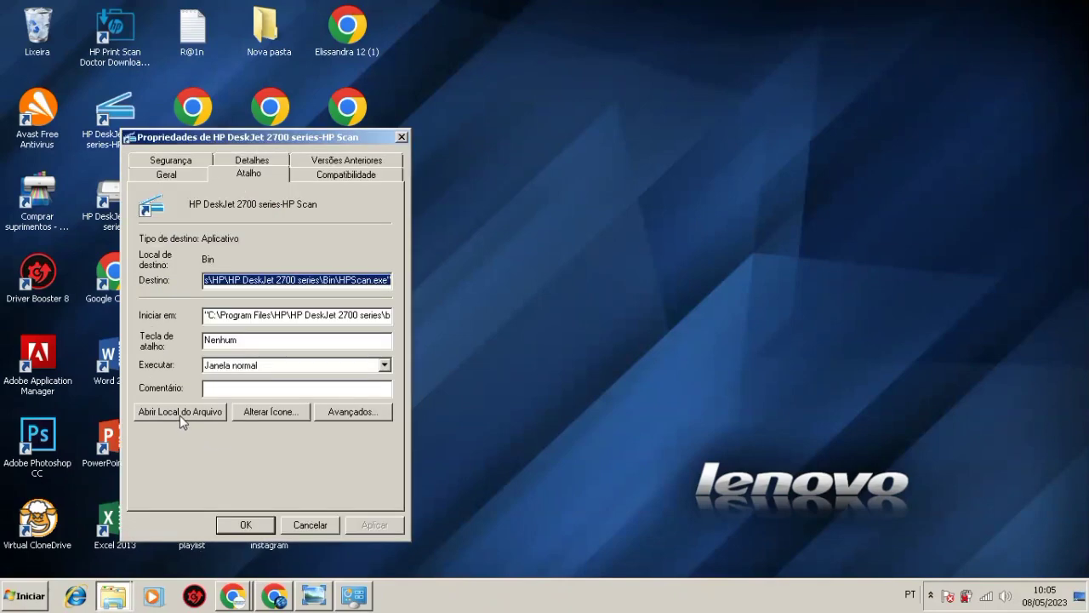
left_click(180, 415)
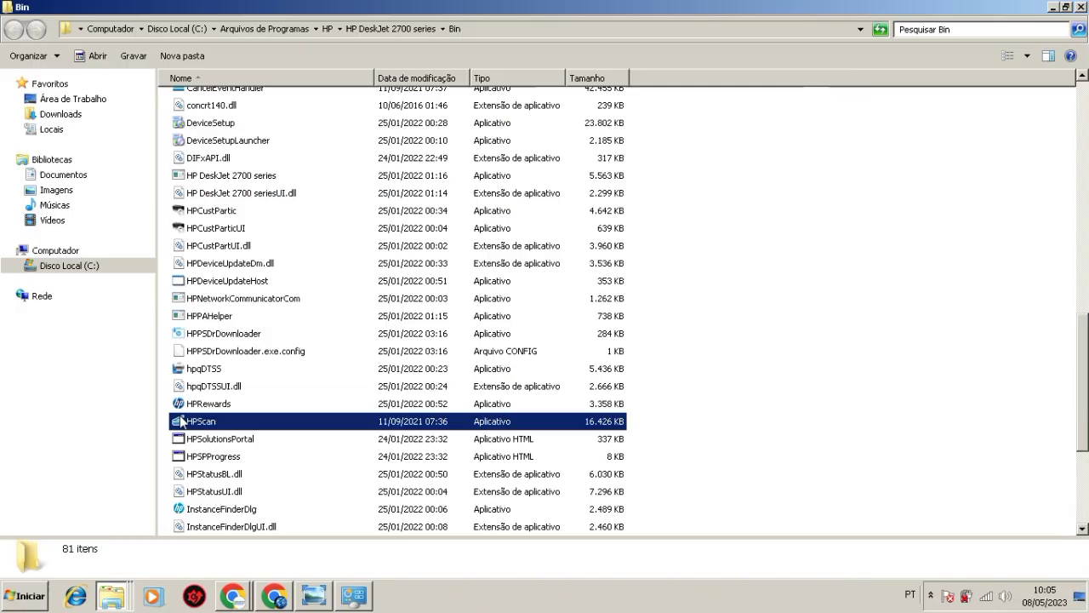
Step: Look through the program files and DLLs in the HP DeskJet 2700 series Bin folder
left_click(746, 284)
scroll(746, 283, "down", 2)
scroll(746, 284, "down", 3)
left_click(273, 320)
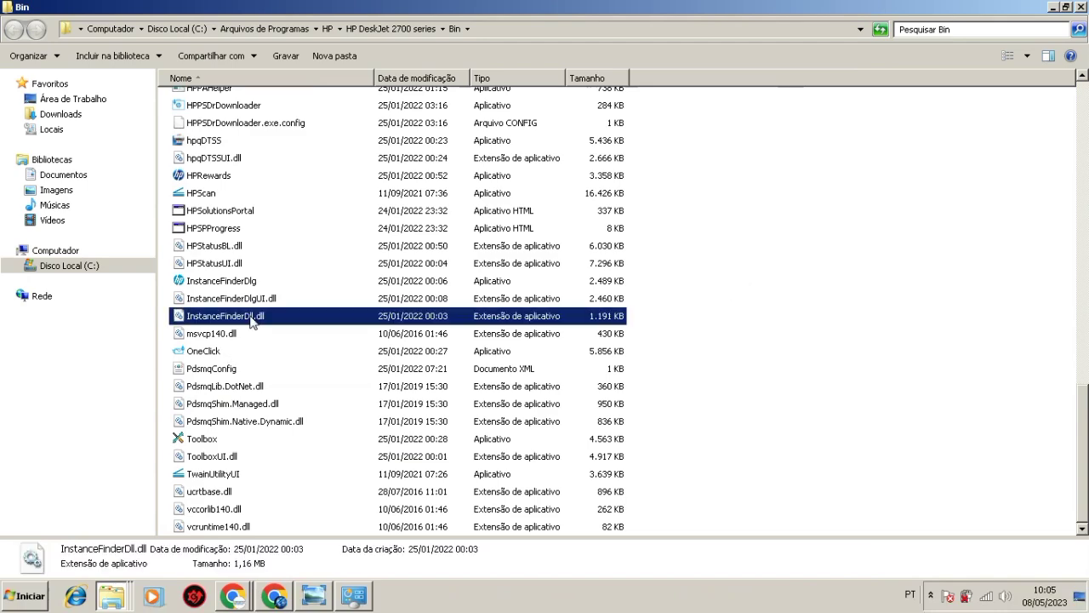
left_click(271, 294)
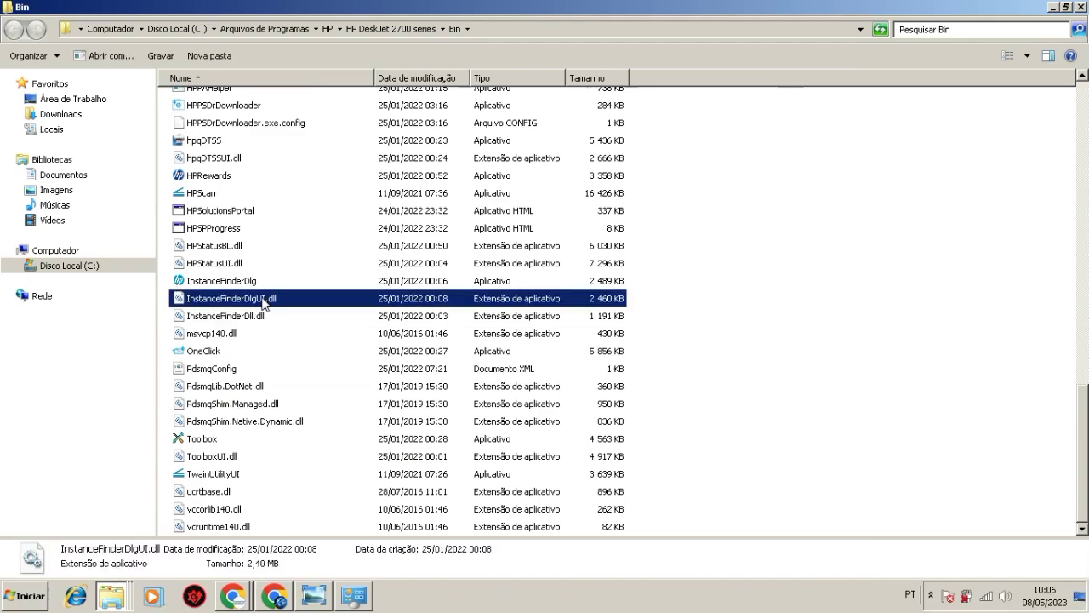
scroll(247, 255, "up", 4)
scroll(213, 270, "up", 7)
left_click(262, 238)
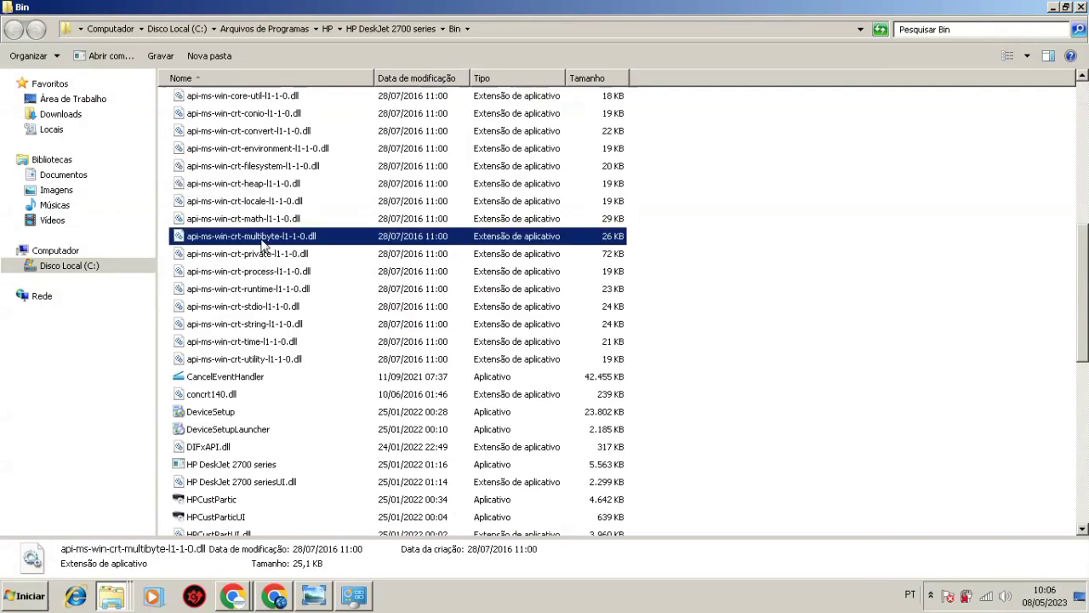
scroll(259, 255, "up", 4)
left_click(258, 270)
scroll(258, 270, "up", 5)
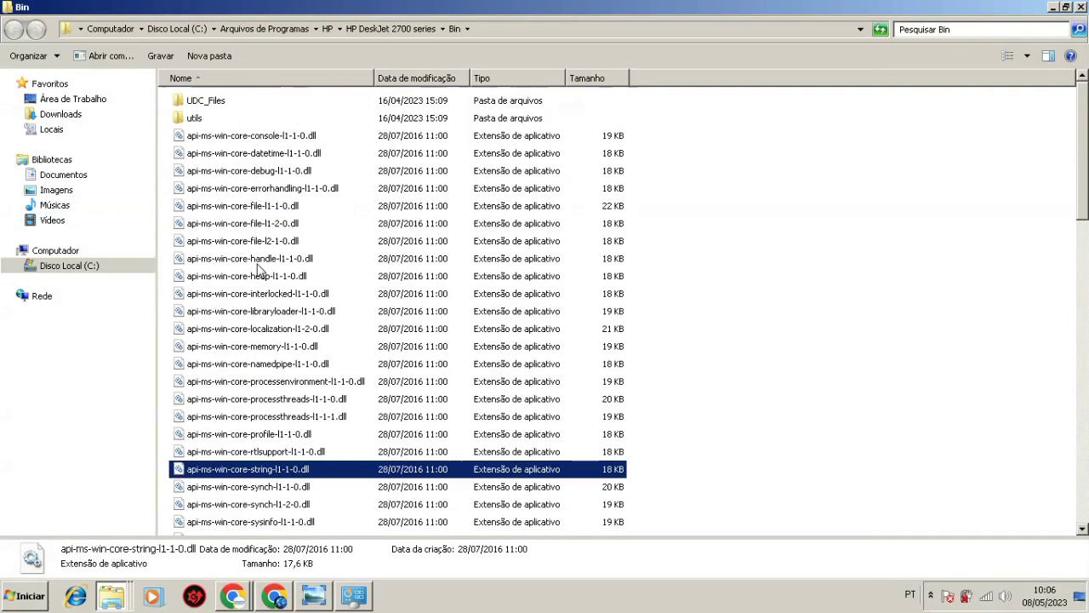
left_click(759, 225)
right_click(759, 227)
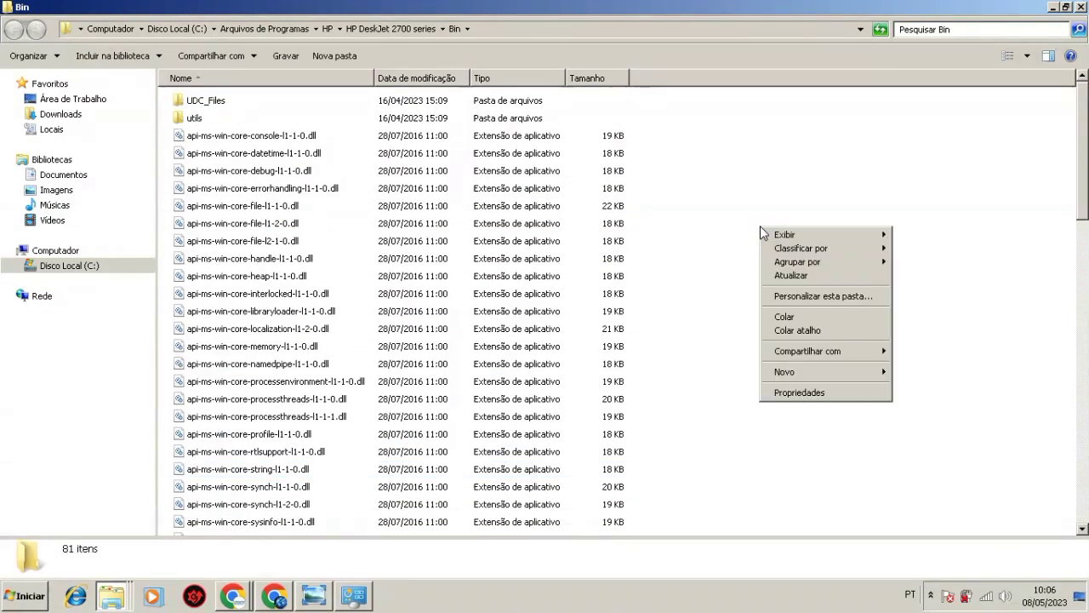
right_click(707, 241)
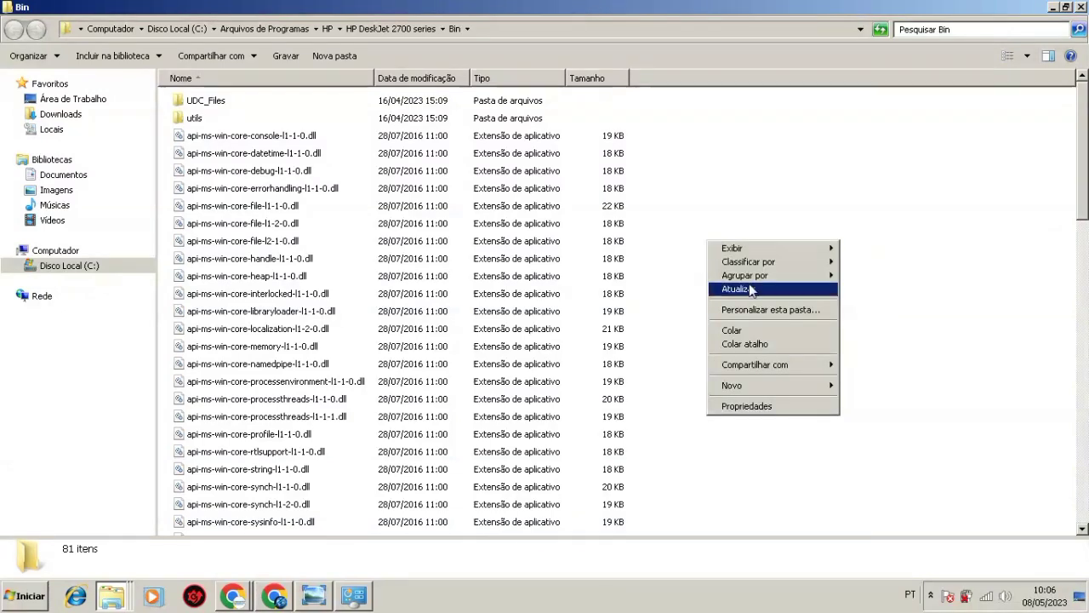
left_click(729, 213)
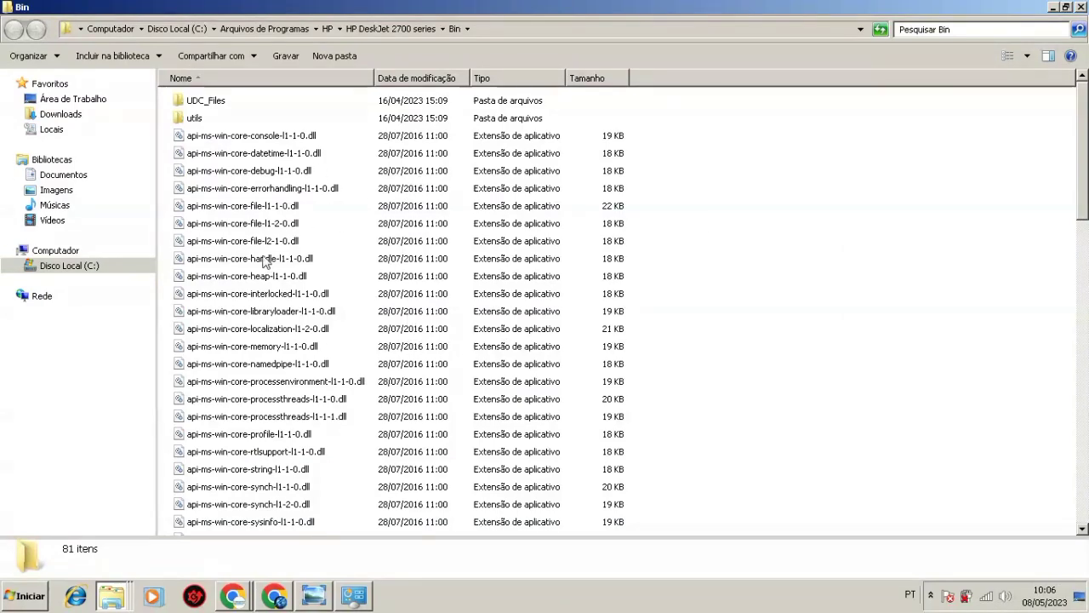
Step: Inspect the contents of the UDC_Files and utils subfolders and return to the Bin folder
scroll(264, 255, "down", 10)
scroll(263, 247, "up", 10)
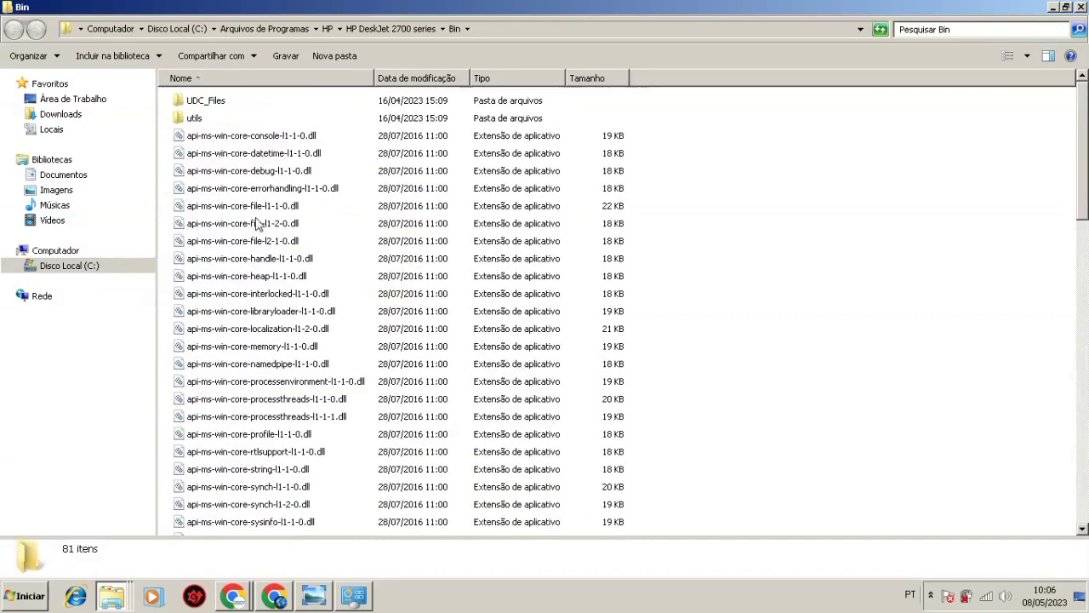
double_click(194, 104)
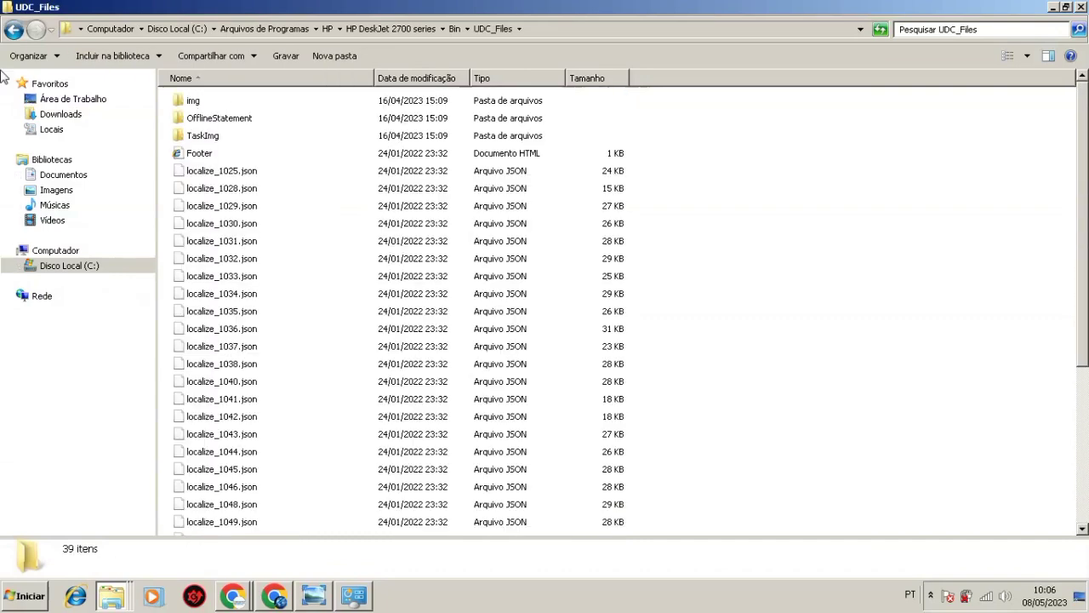
key("BackSpace")
double_click(236, 119)
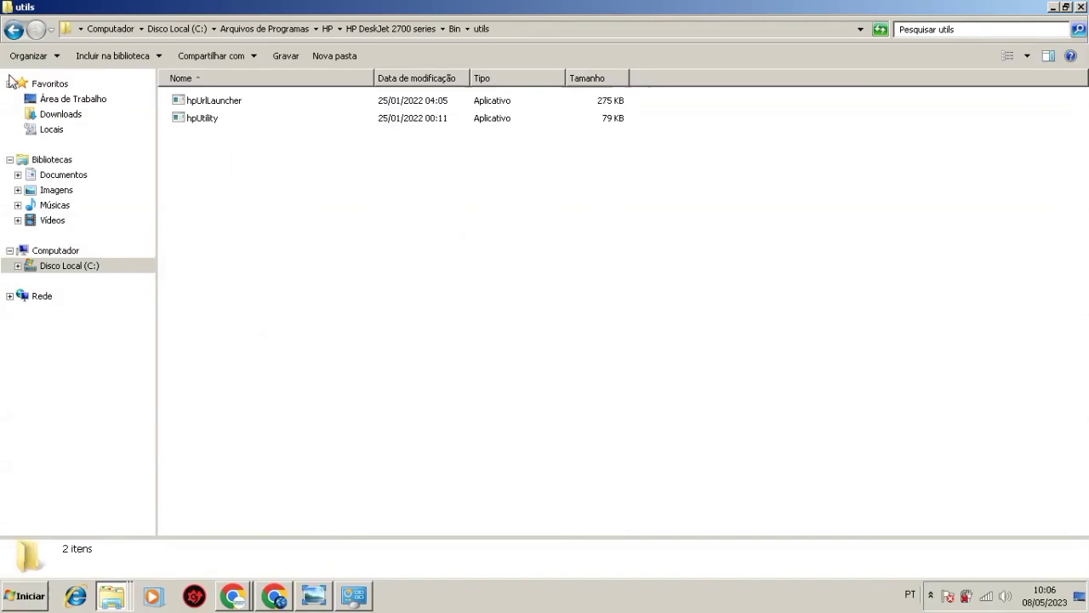
key("BackSpace")
double_click(212, 101)
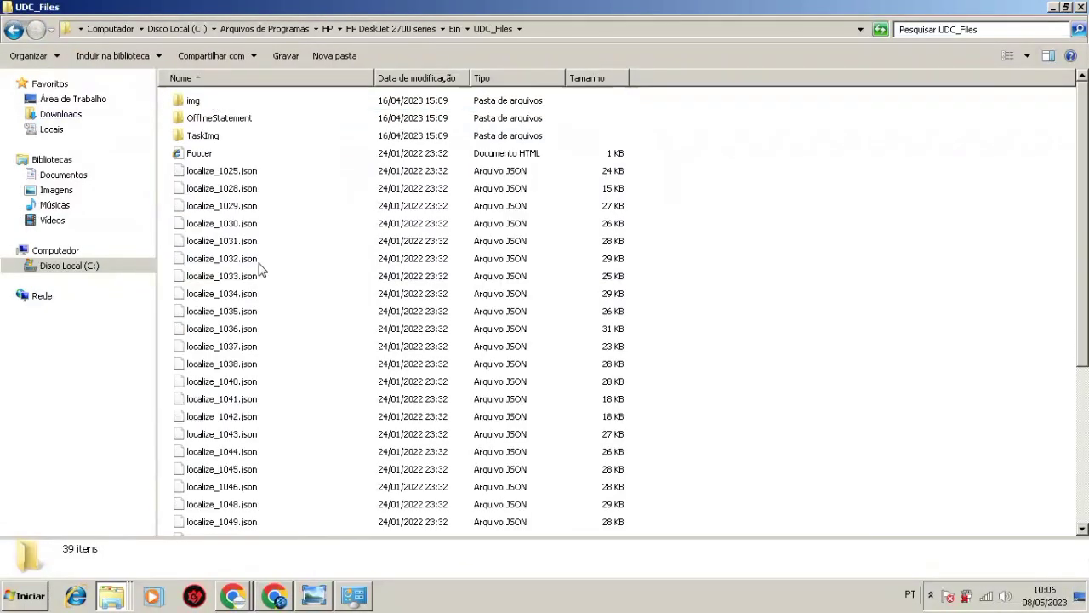
scroll(260, 269, "down", 5)
scroll(257, 285, "up", 5)
key("BackSpace")
double_click(213, 120)
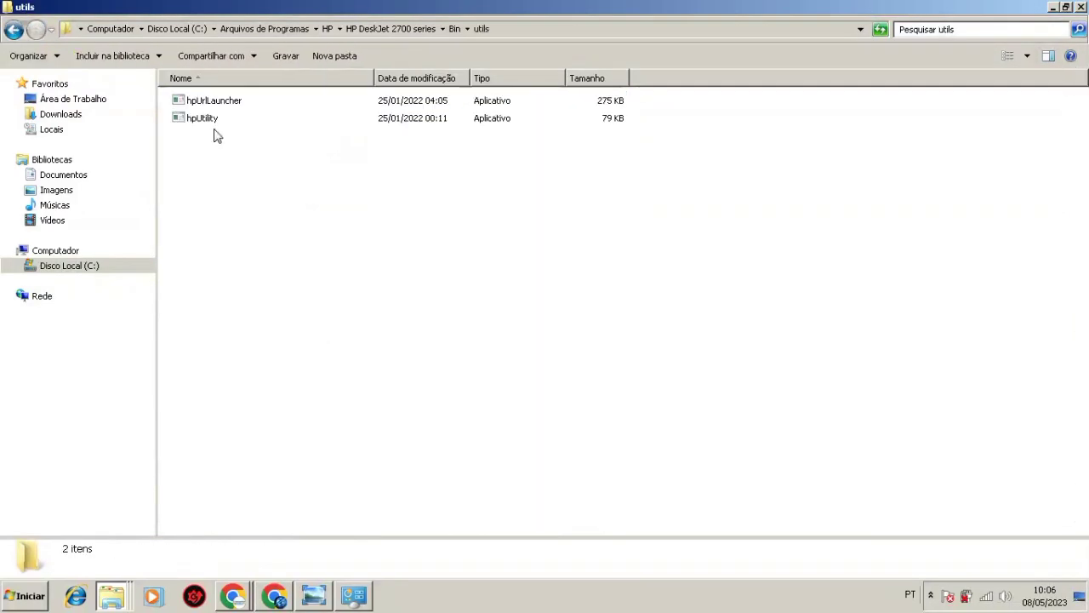
left_click(14, 30)
Step: Step through the Bin files from CancelEventHandler to hpqDTSSUI.dll, and close the folder and the HP Scan shortcut's properties
scroll(223, 340, "down", 15)
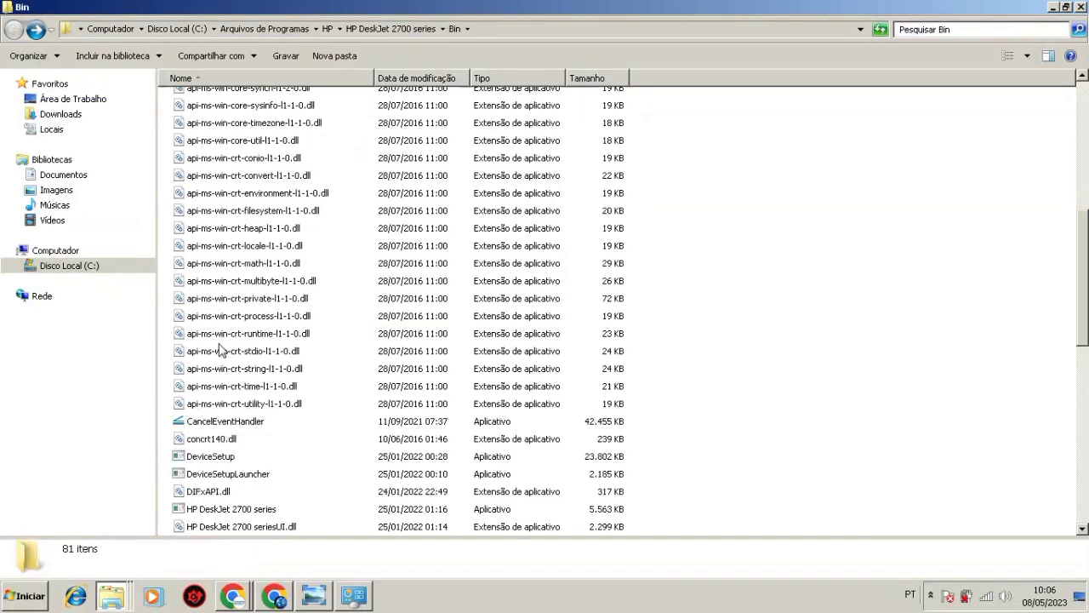
scroll(222, 341, "up", 7)
left_click(262, 202)
left_click(281, 220)
key("Down")
key("Down")
key("Down")
key("Down")
key("Down")
key("Down")
key("Down")
key("Down")
key("Down")
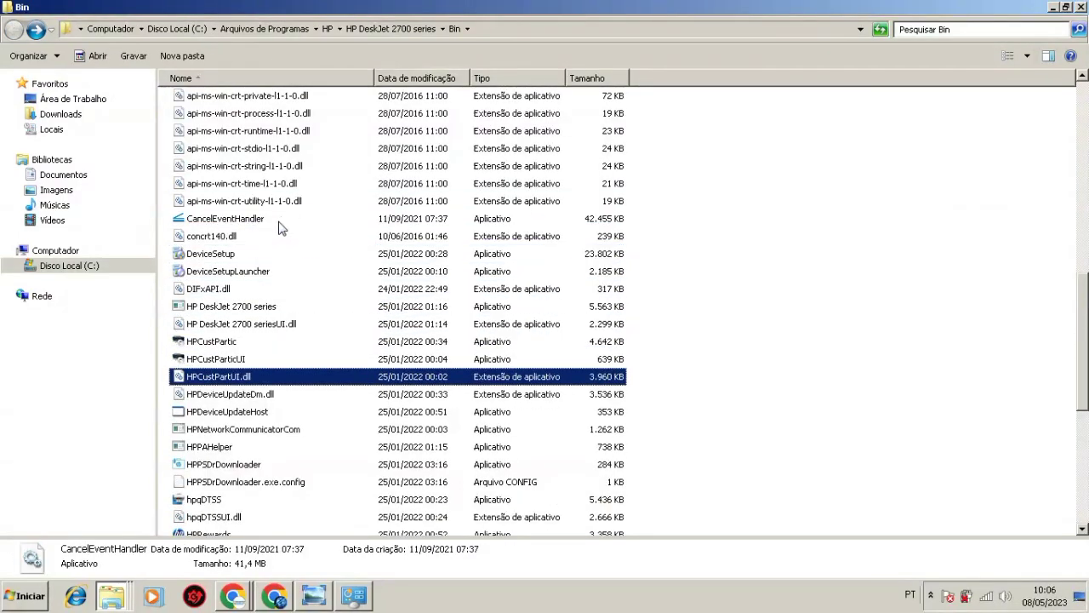
key("Down")
key("Down")
key("Down")
key("Down")
key("Down")
key("Down")
key("Down")
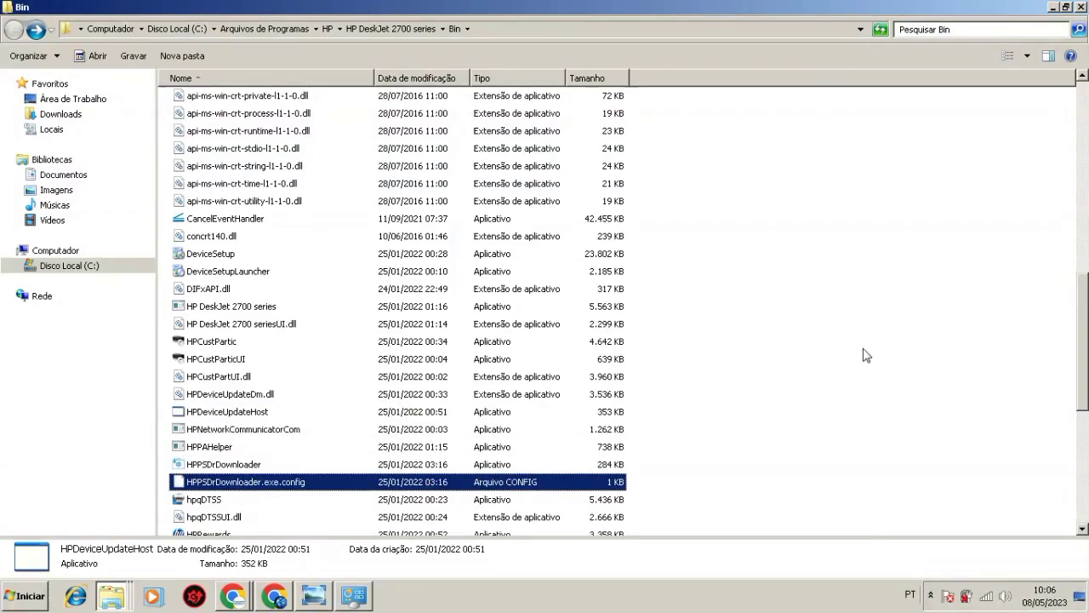
key("Down")
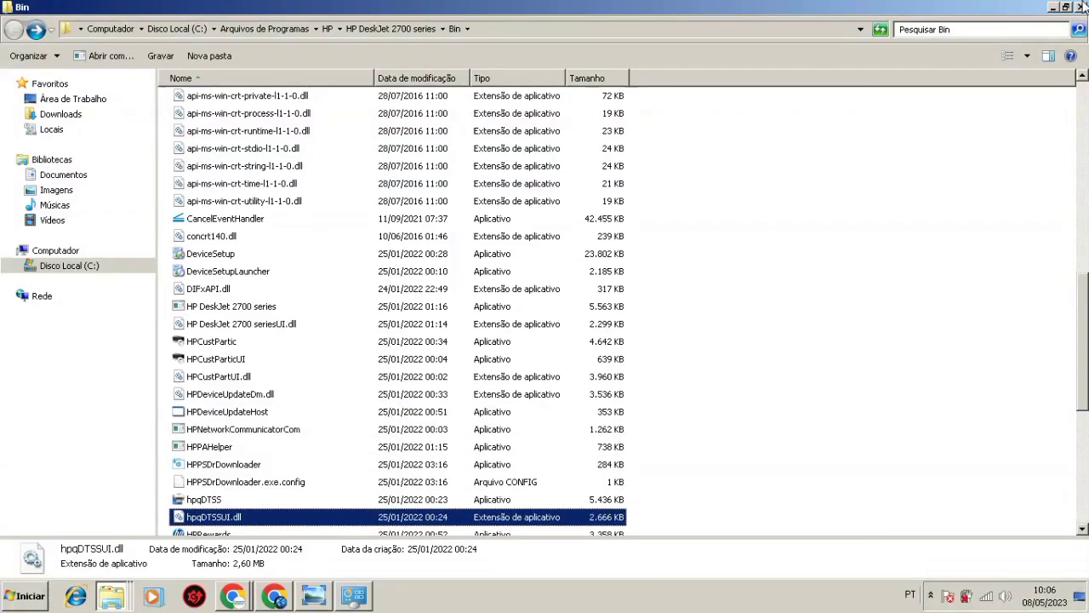
left_click(1082, 8)
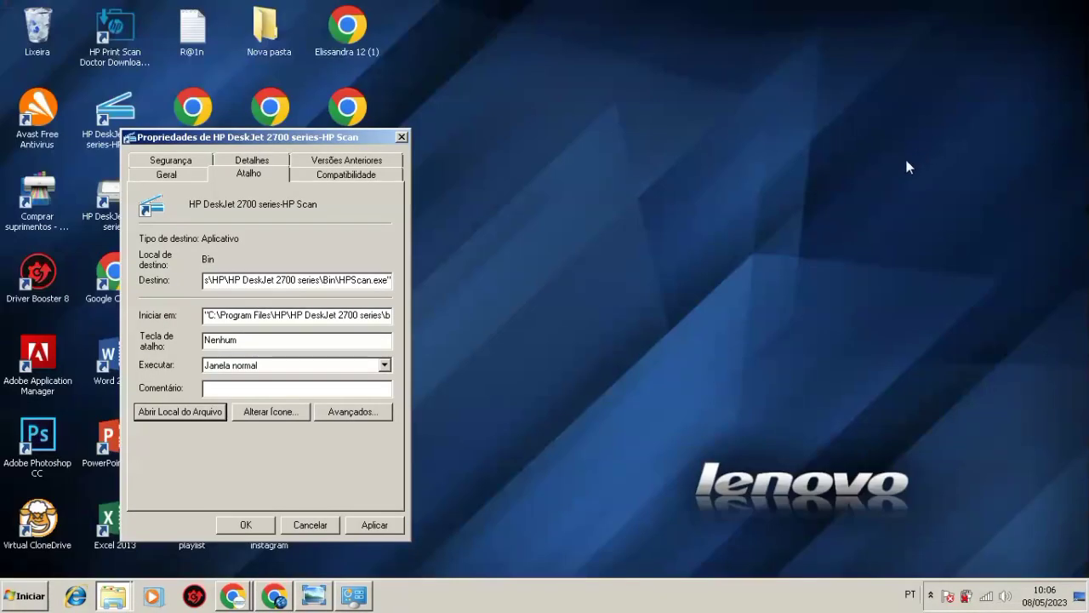
left_click(406, 139)
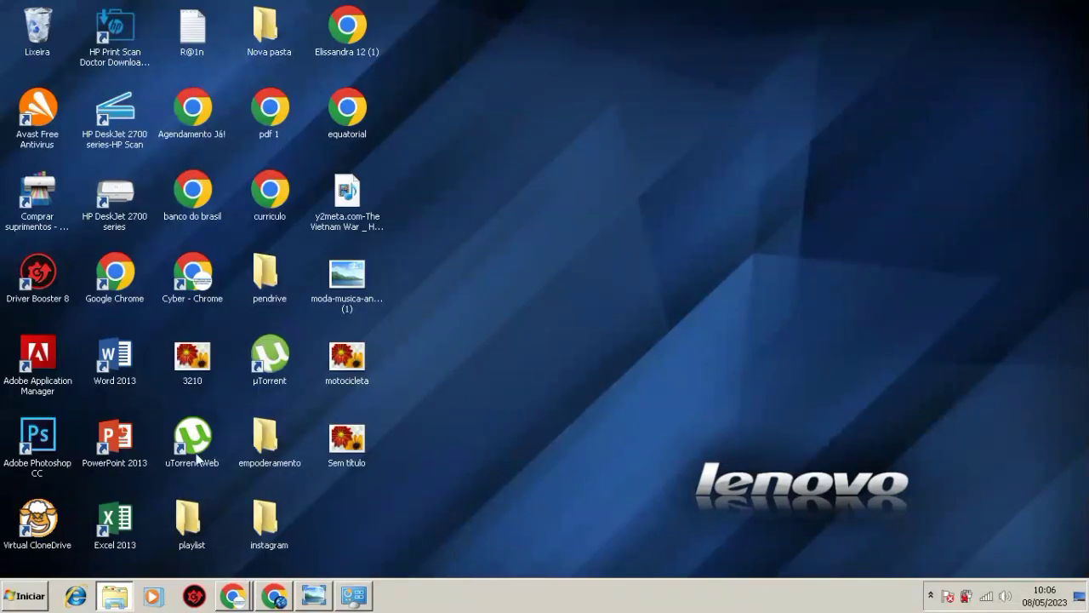
Step: Switch to Chrome to show the YouTube channel's videos page, and bring up the other Chrome window with the Google Search page
left_click(226, 602)
left_click(228, 538)
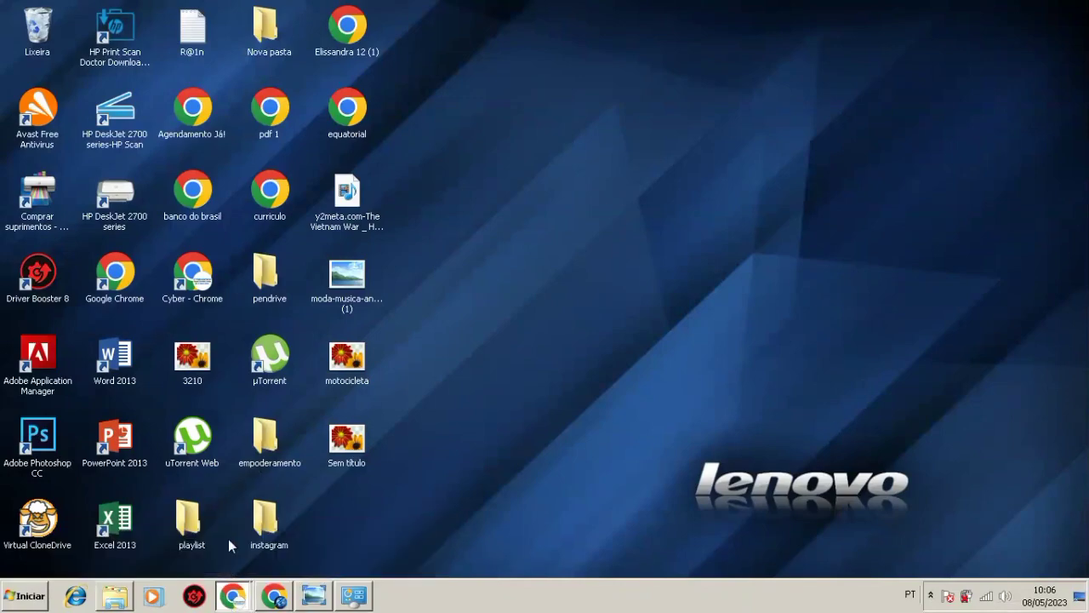
left_click(277, 597)
left_click(136, 10)
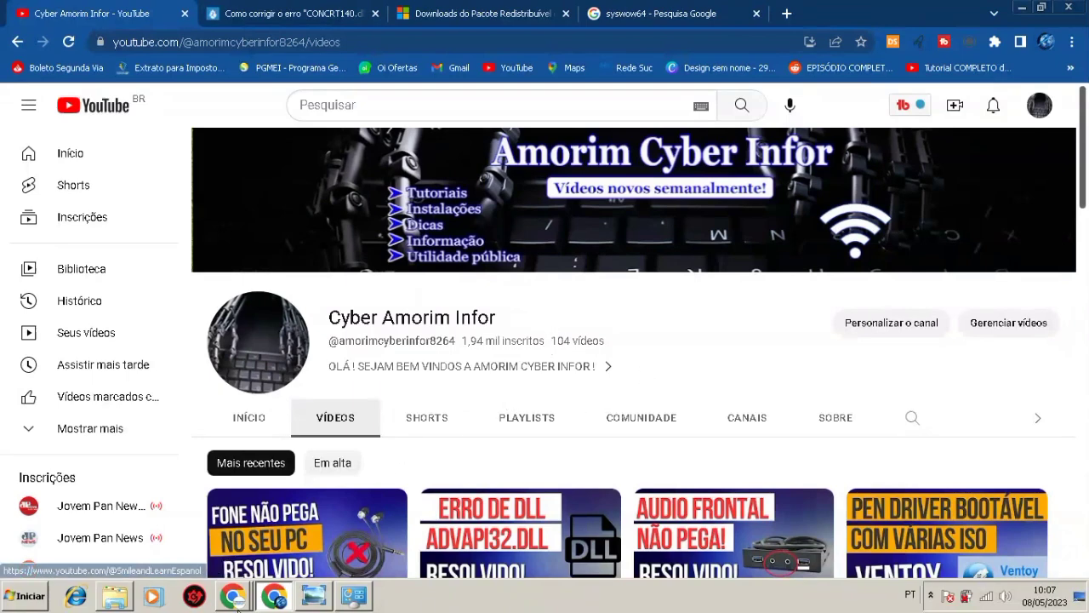
mouse_move(240, 603)
left_click(256, 539)
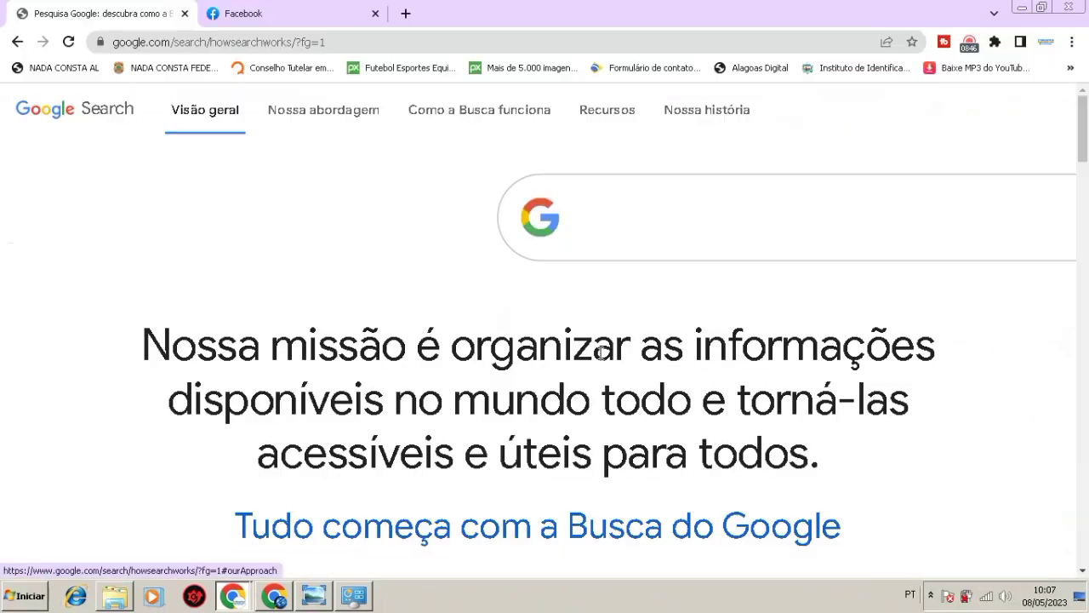